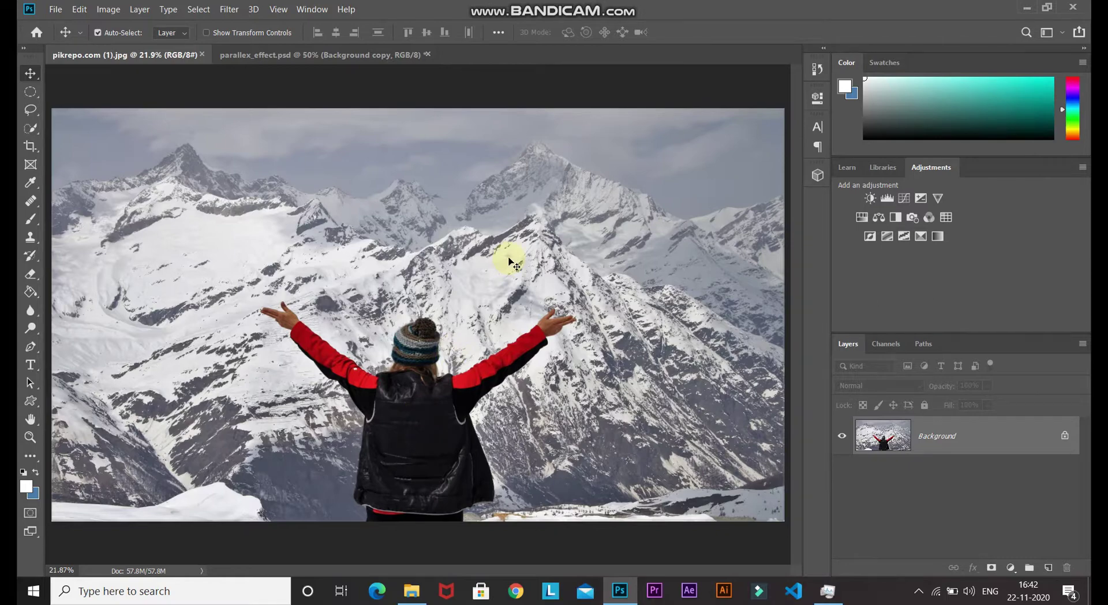
- Choose the Quick Selection Tool from the toolbar
left_click(23, 128)
- Paint a Quick Selection over the person's body, right arm and hand
left_click(95, 127)
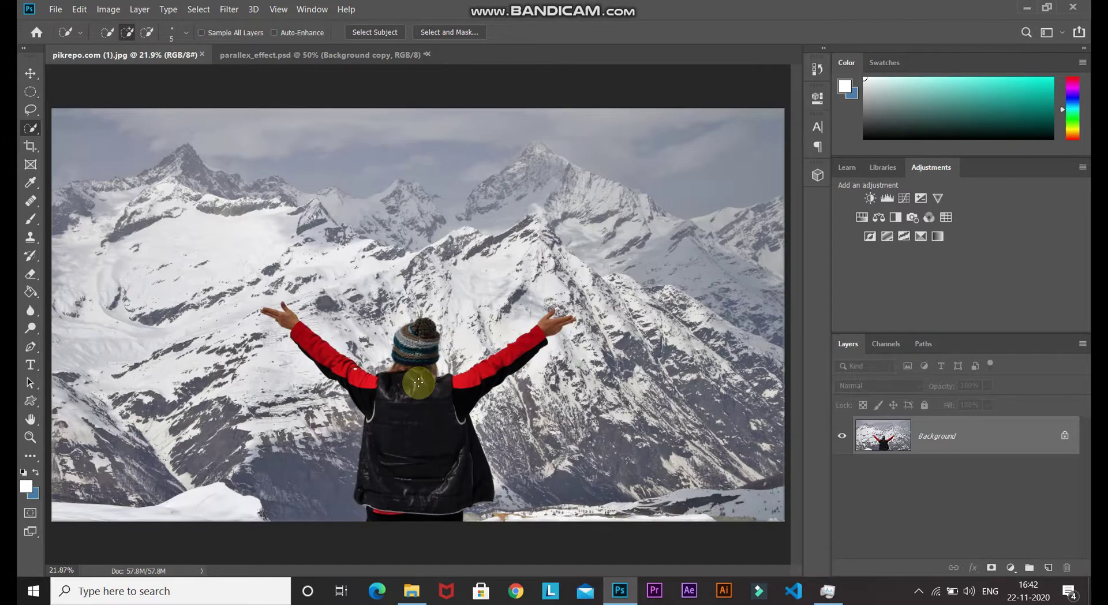
key("bracketright")
key("bracketright")
key("bracketright")
key("bracketright")
key("bracketright")
key("bracketright")
key("bracketright")
key("bracketright")
key("bracketright")
key("bracketright")
key("bracketright")
key("bracketright")
key("bracketright")
key("bracketright")
key("bracketright")
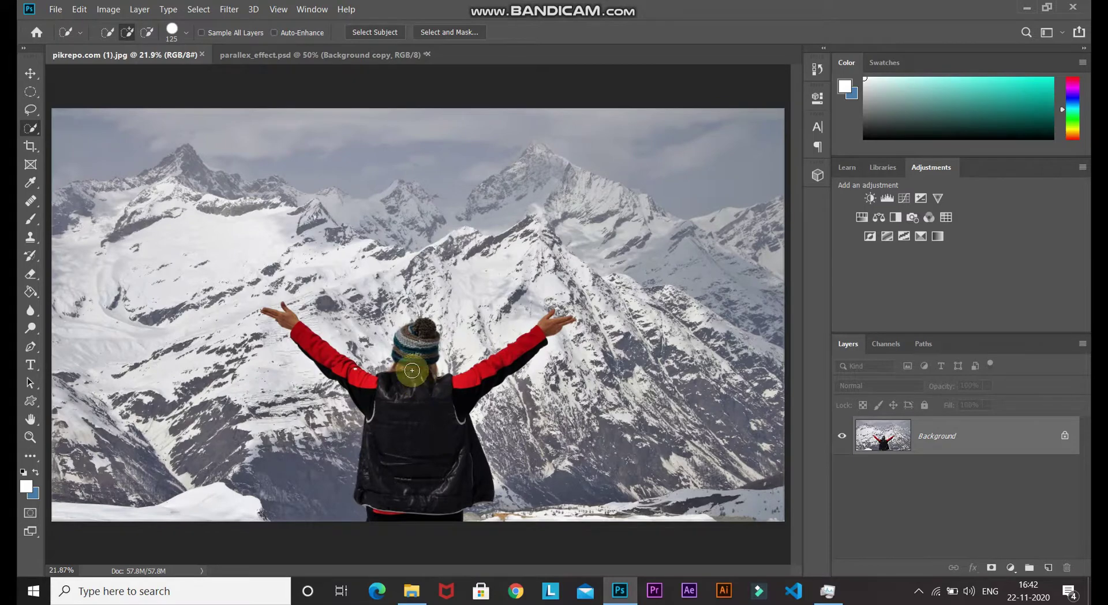
mouse_move(416, 373)
left_mouse_down()
mouse_move(417, 341)
mouse_move(416, 464)
mouse_move(358, 384)
mouse_move(280, 314)
left_mouse_up()
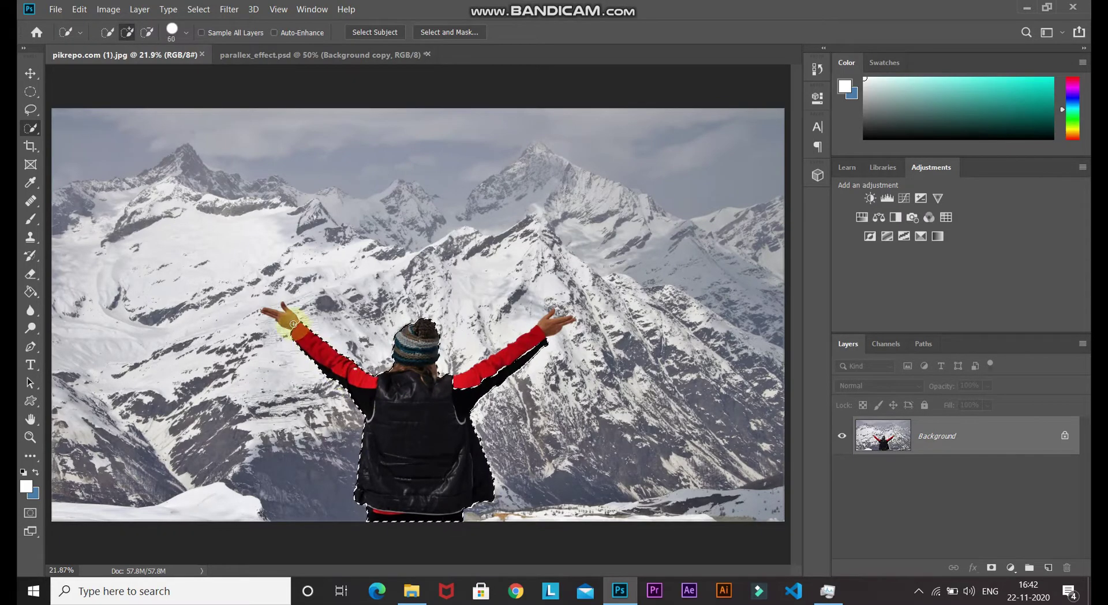
key("bracketleft")
key("bracketleft")
key("bracketleft")
key("bracketleft")
key("bracketleft")
mouse_move(474, 375)
left_mouse_down()
mouse_move(555, 326)
mouse_move(540, 322)
mouse_move(549, 314)
mouse_move(537, 351)
mouse_move(555, 315)
mouse_move(517, 369)
mouse_move(553, 330)
left_mouse_up()
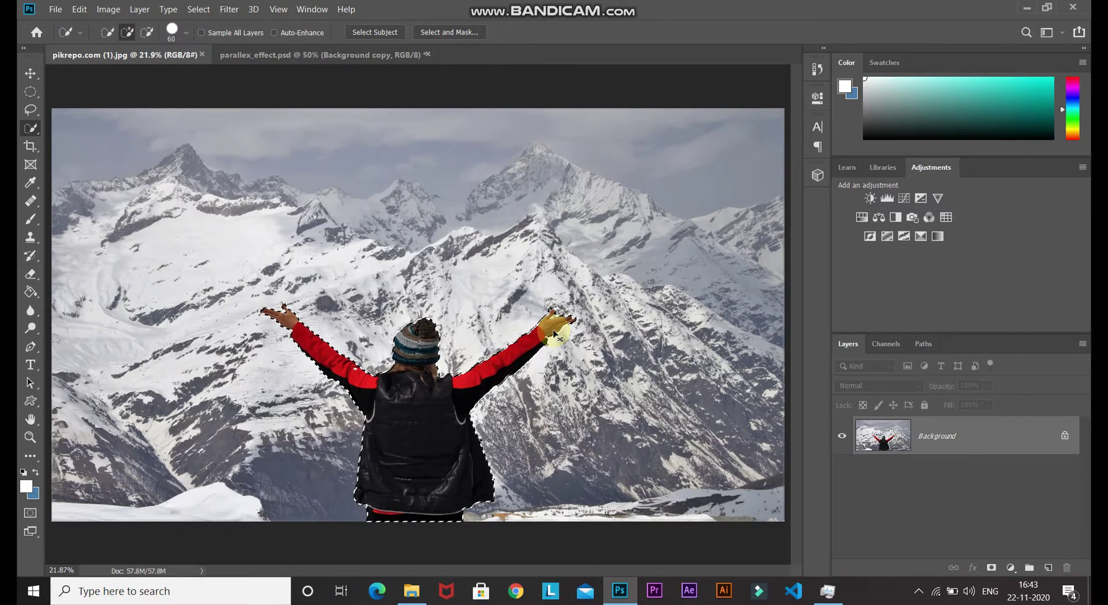
- Zoom in on the raised hand and subtract the snow between thumb and finger
key("ctrl+plus")
key("ctrl+plus")
key("ctrl+plus")
key("ctrl+plus")
left_click_drag(462, 570, 549, 570)
key("ctrl+plus")
key("ctrl+plus")
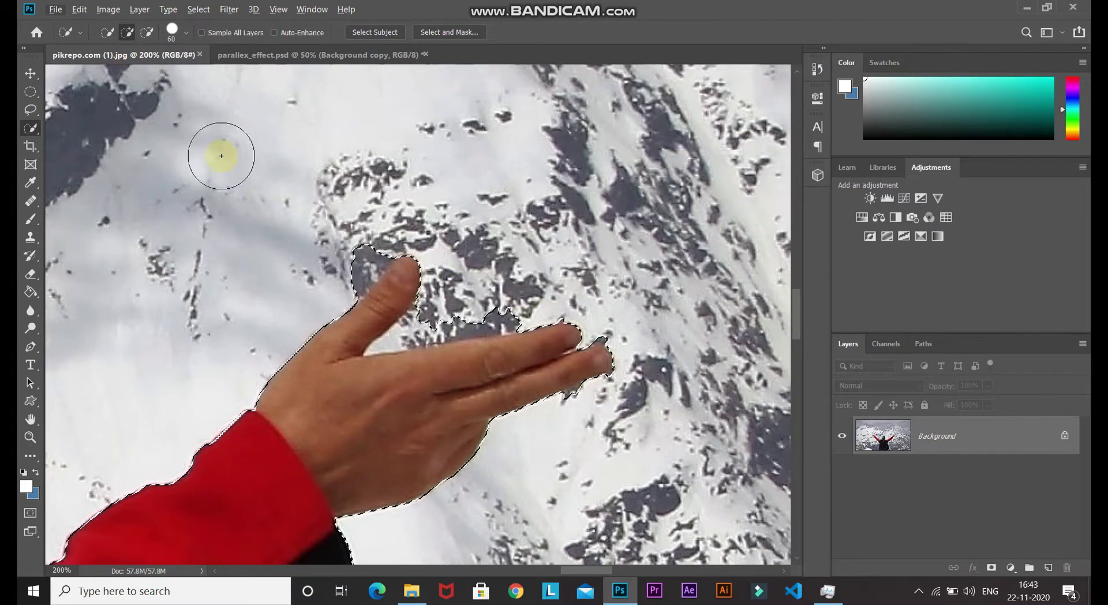
left_click(148, 33)
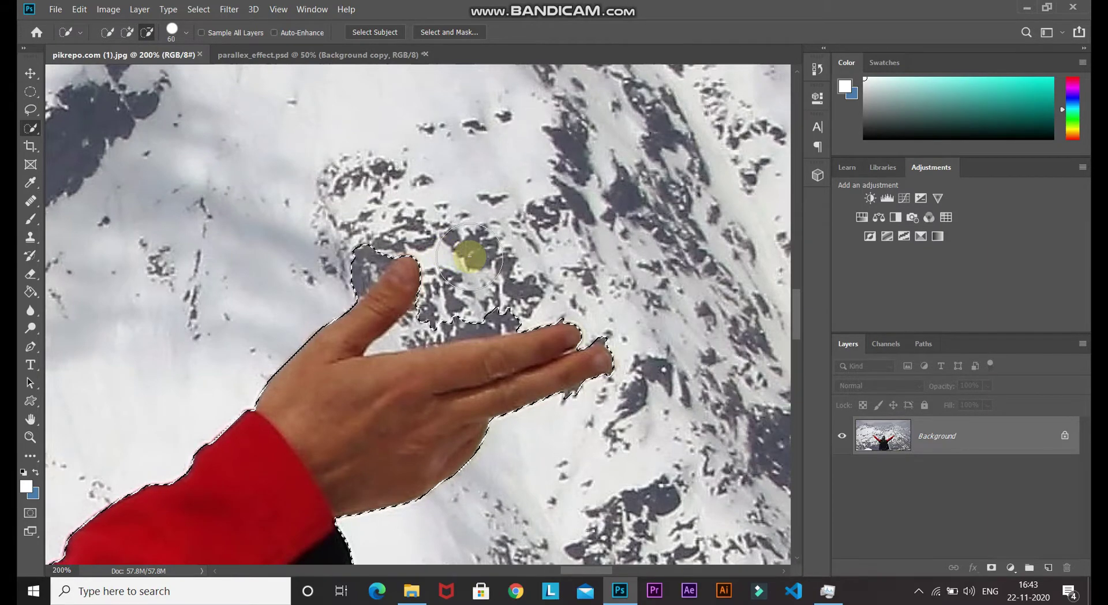
key("bracketleft")
key("bracketleft")
key("bracketleft")
mouse_move(479, 284)
left_mouse_down()
mouse_move(428, 328)
mouse_move(383, 280)
left_mouse_up()
key("bracketleft")
key("bracketleft")
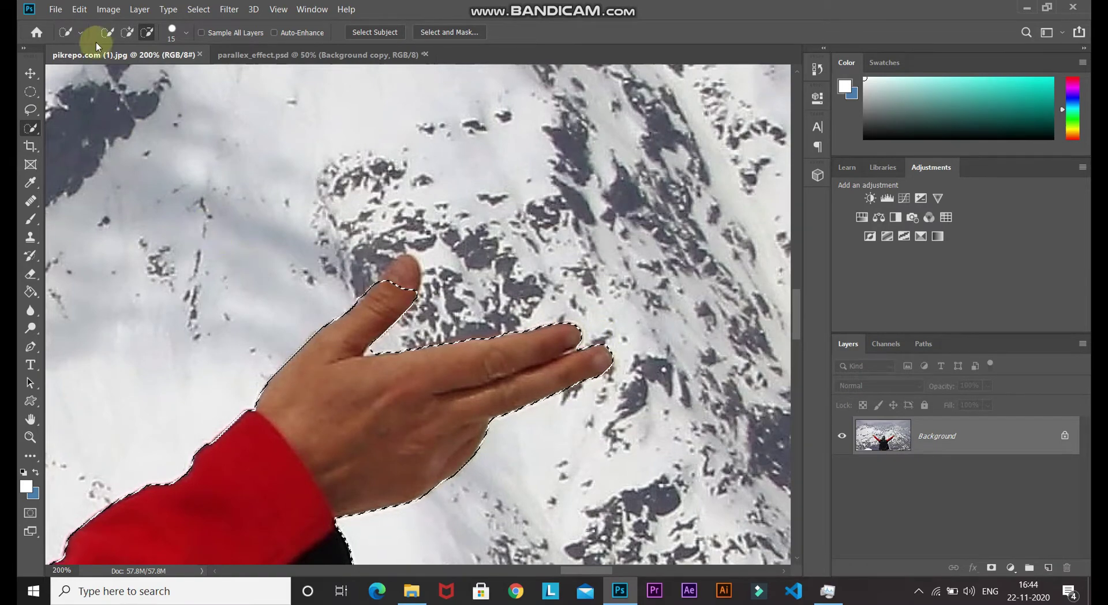
key("ctrl+0")
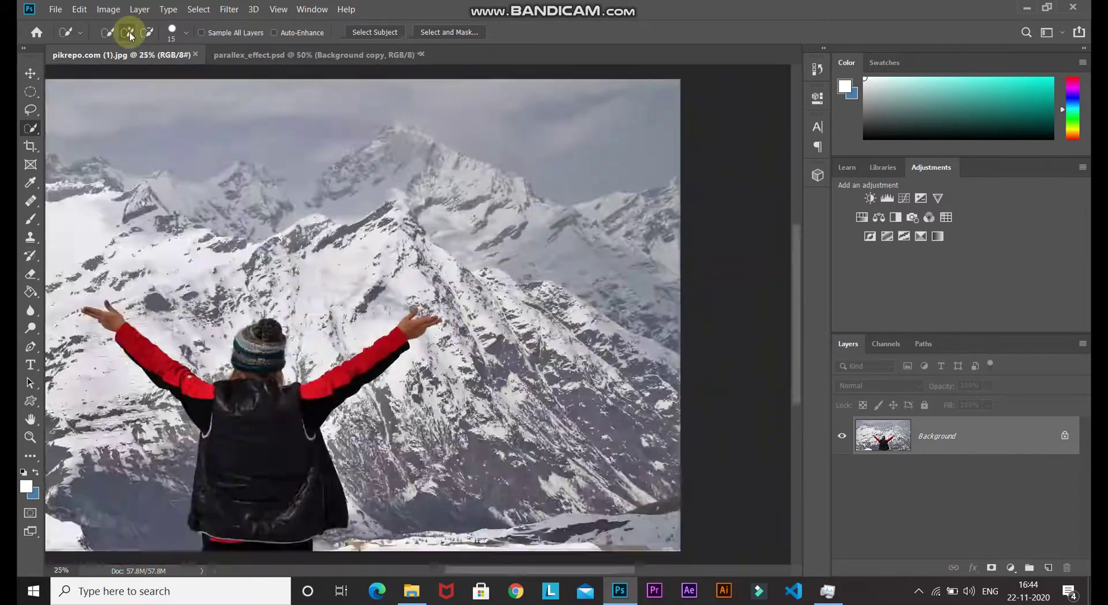
left_click(129, 34)
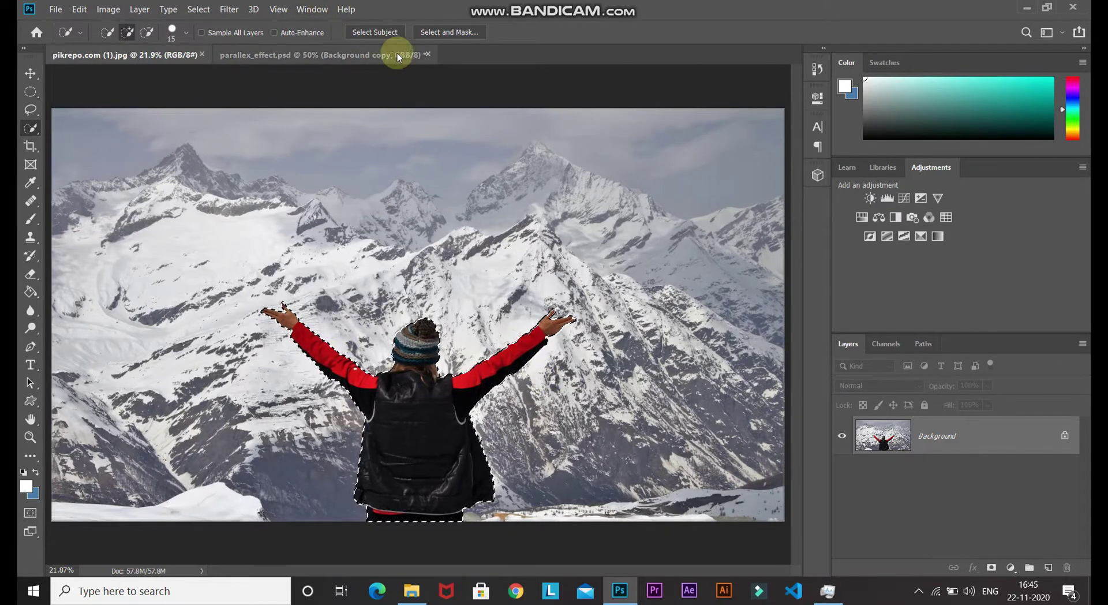
- In Select and Mask, refine the edges of the left arm and hand with the Refine Edge Brush
left_click(444, 32)
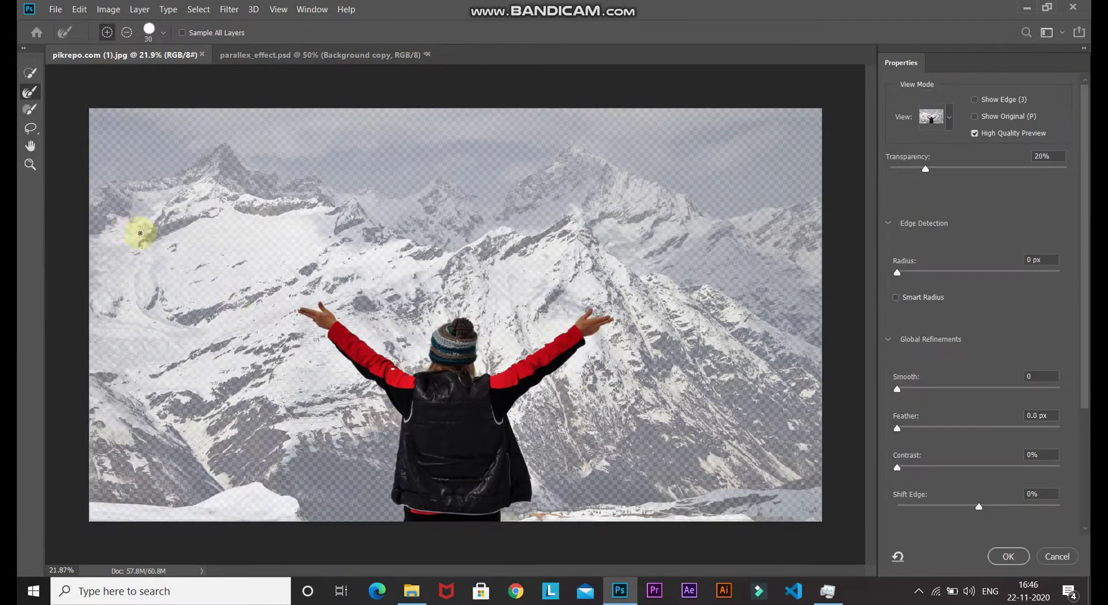
left_click(34, 96)
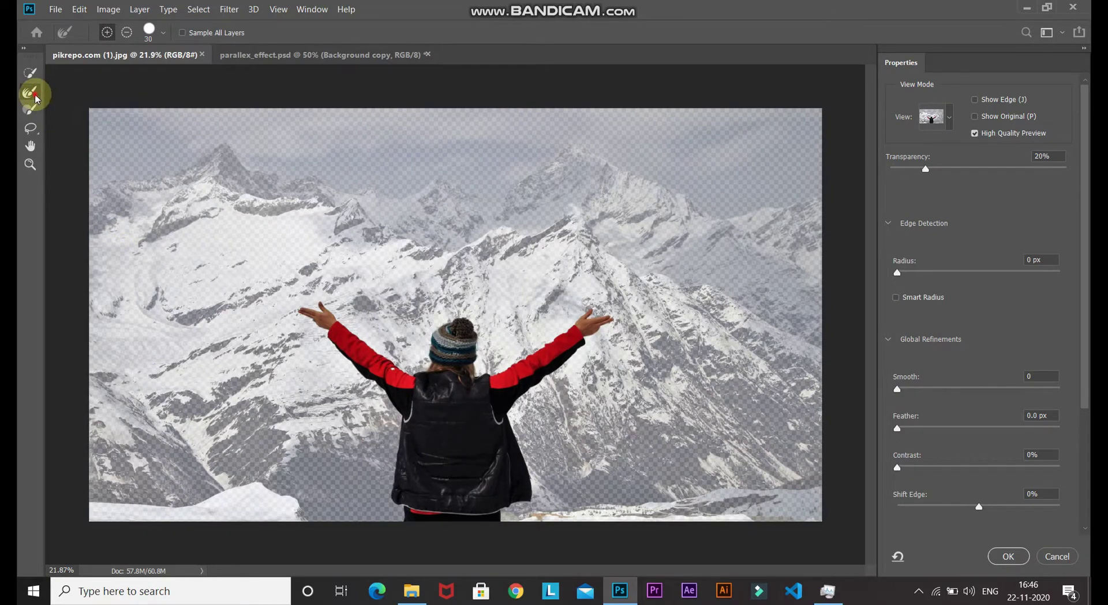
left_click(387, 373)
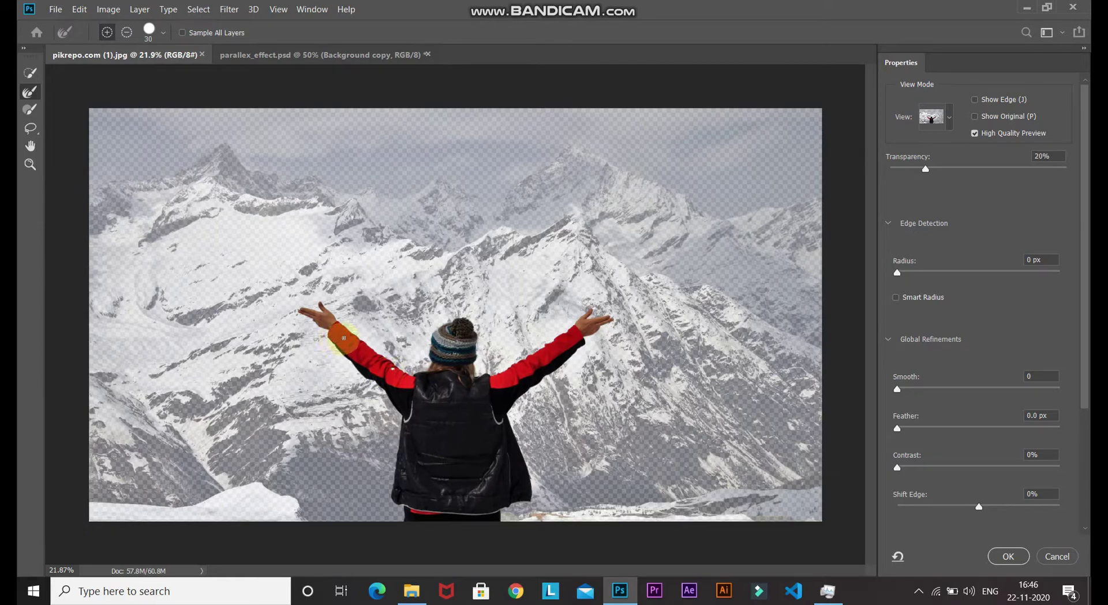
left_click(334, 336)
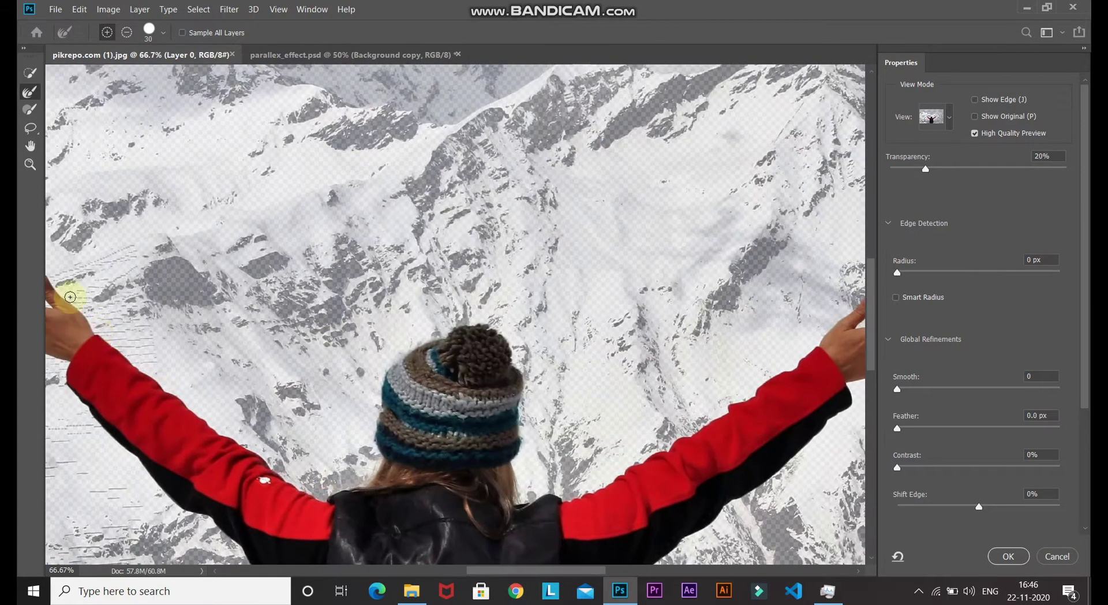
key("ctrl+0")
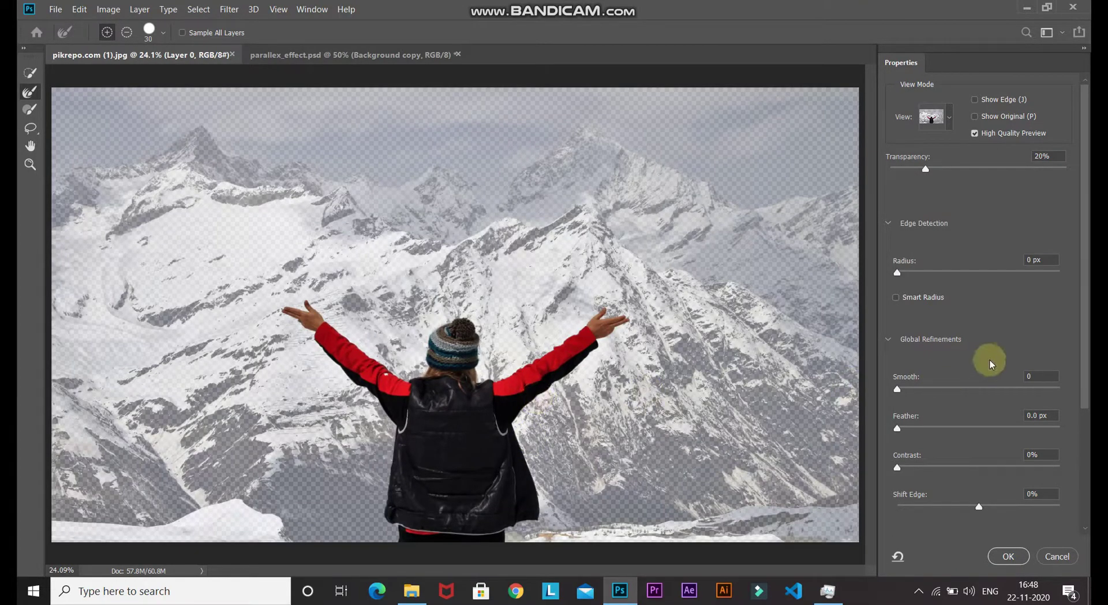
- Output the refined selection to a new layer and apply it
scroll(992, 351, "down", 3)
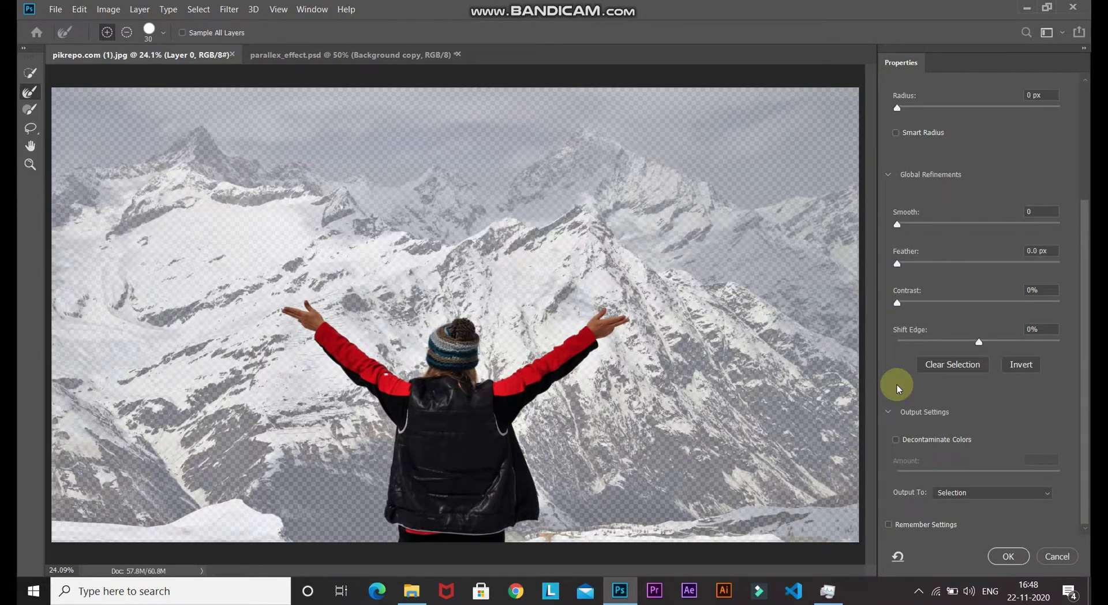
left_click(952, 493)
left_click(954, 526)
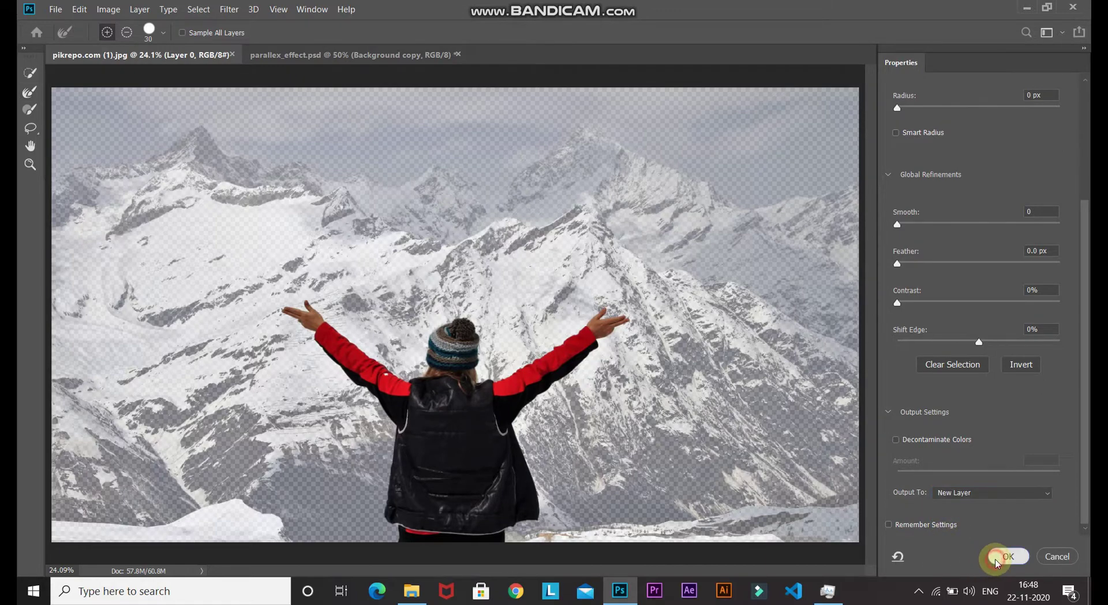
left_click(1007, 555)
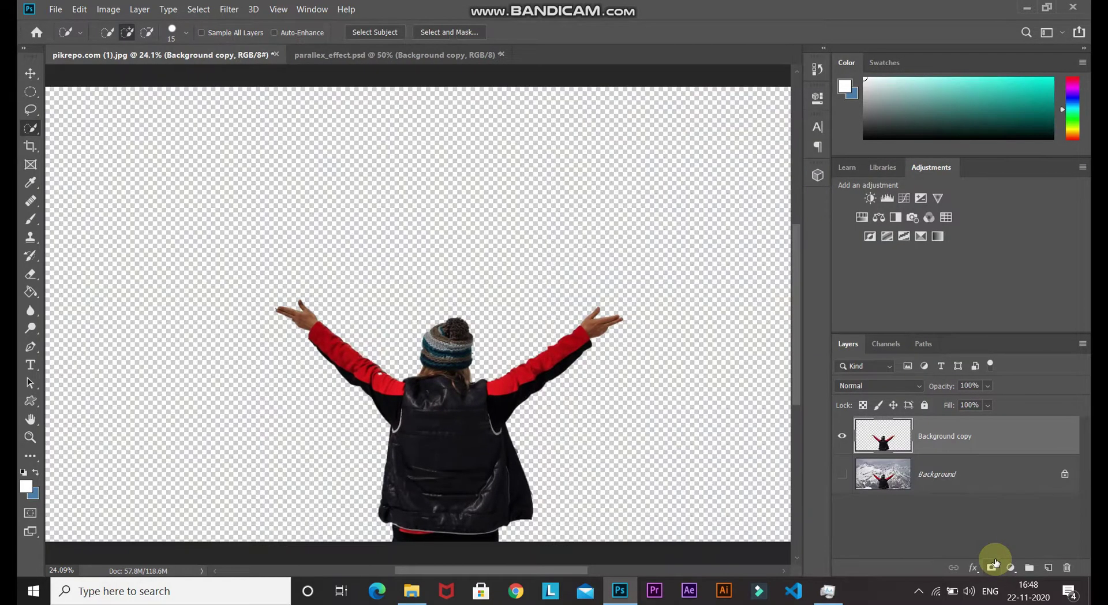
- Rename the cut-out layer to 'Model'
double_click(938, 443)
type("Model")
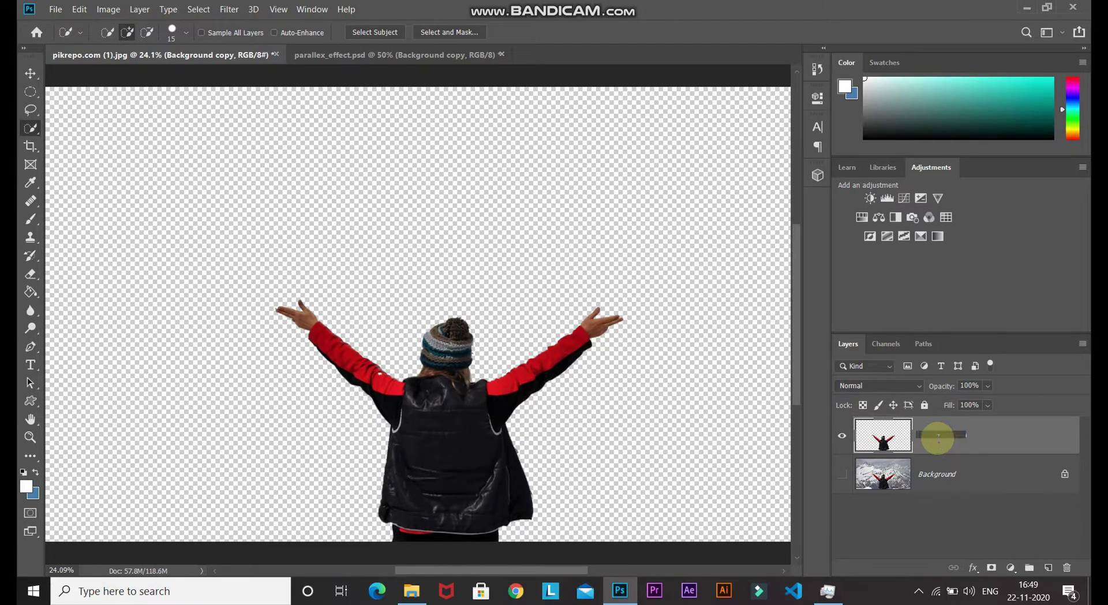
key("Return")
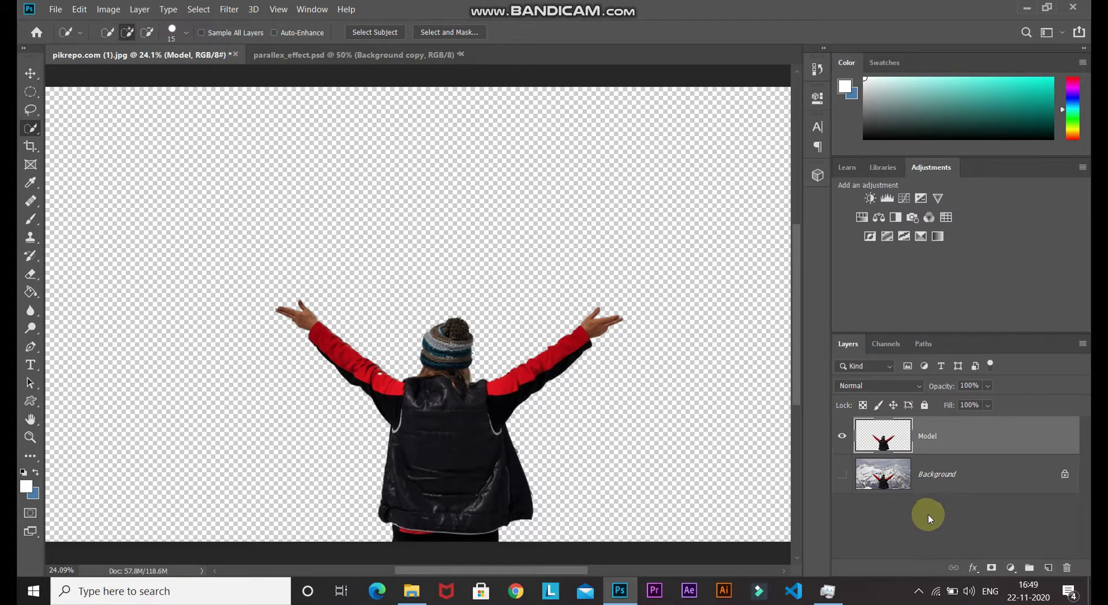
- Make the Background photo layer visible again and unlock it as Layer 0
left_click(987, 488)
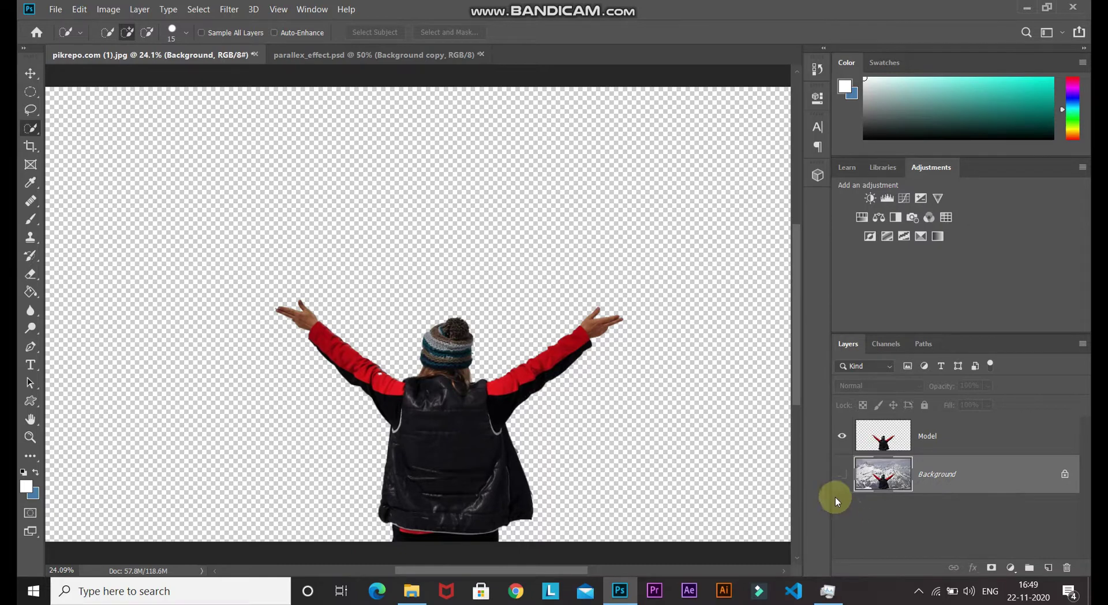
left_click(842, 474)
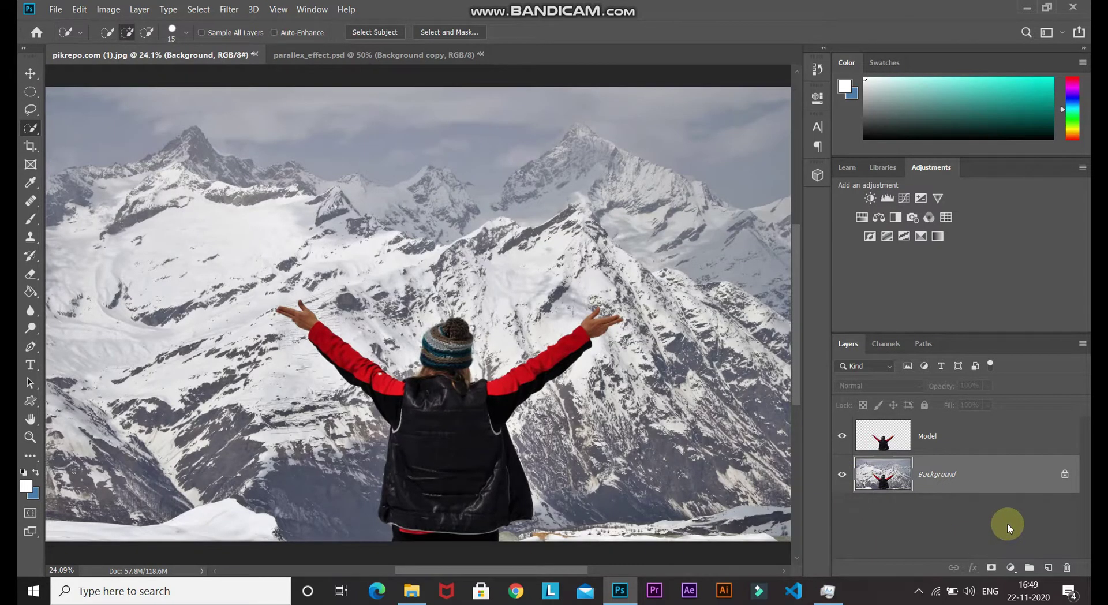
left_click(1064, 476)
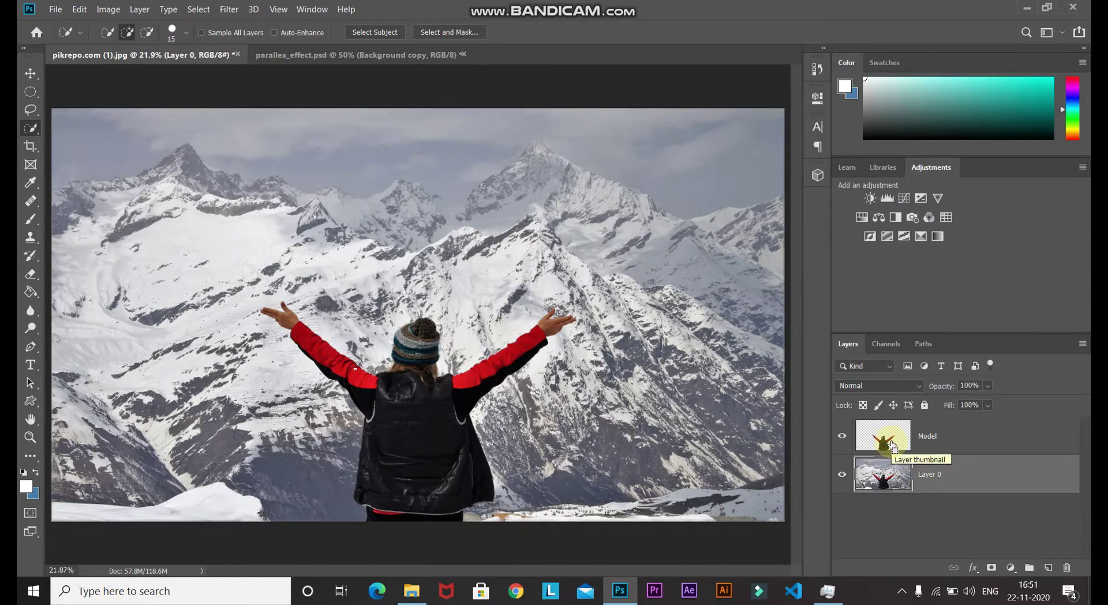
- Load the Model layer's outline as a selection and expand it by 20 pixels
left_click(893, 445, "ctrl")
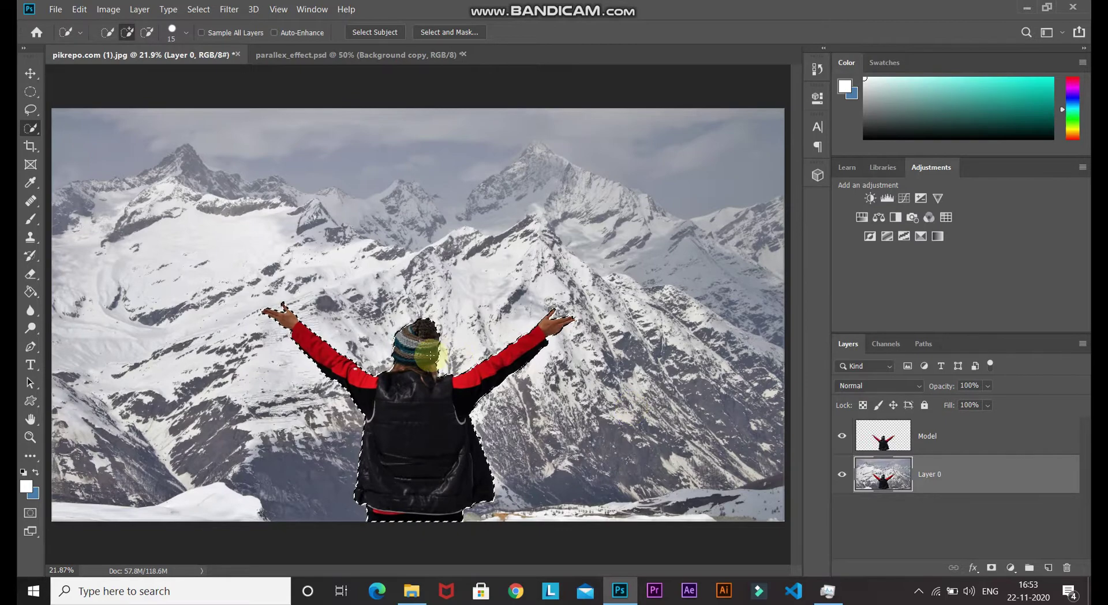
left_click(198, 10)
mouse_move(271, 197)
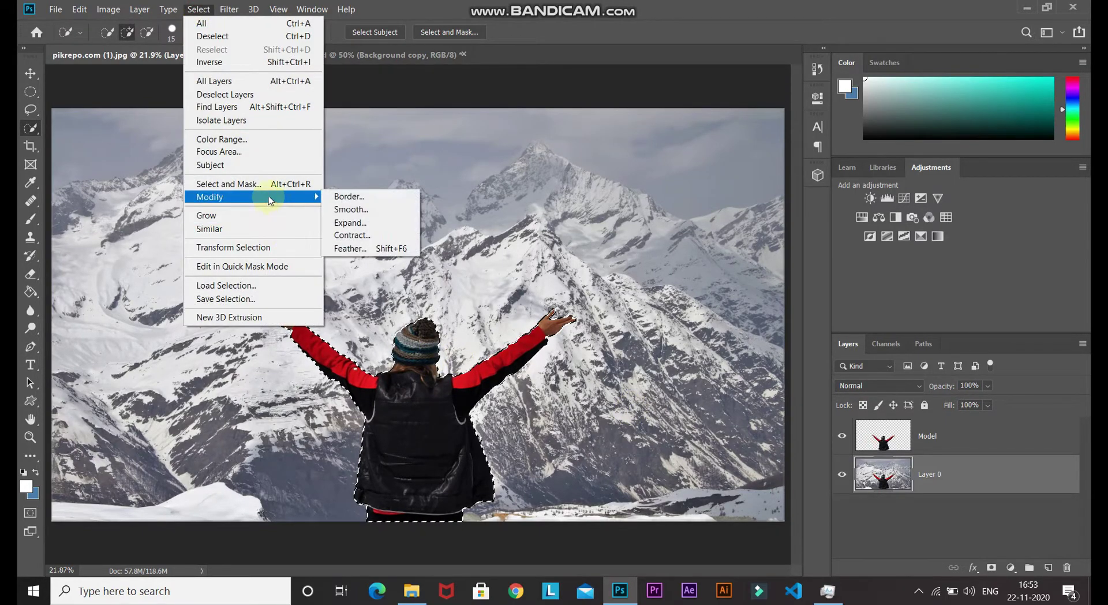
left_click(342, 222)
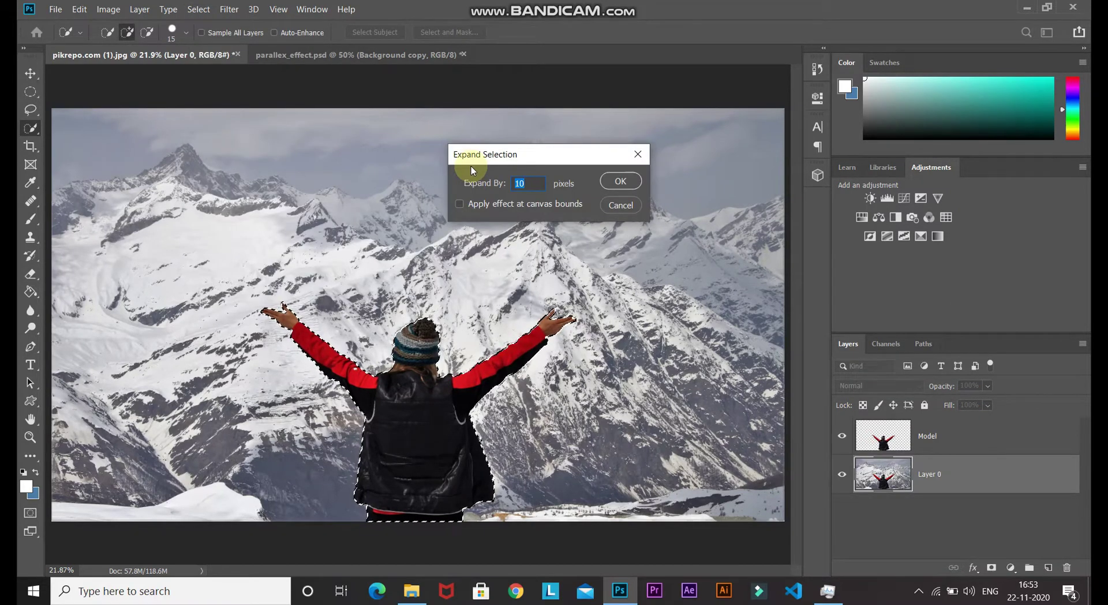
type("20")
key("Return")
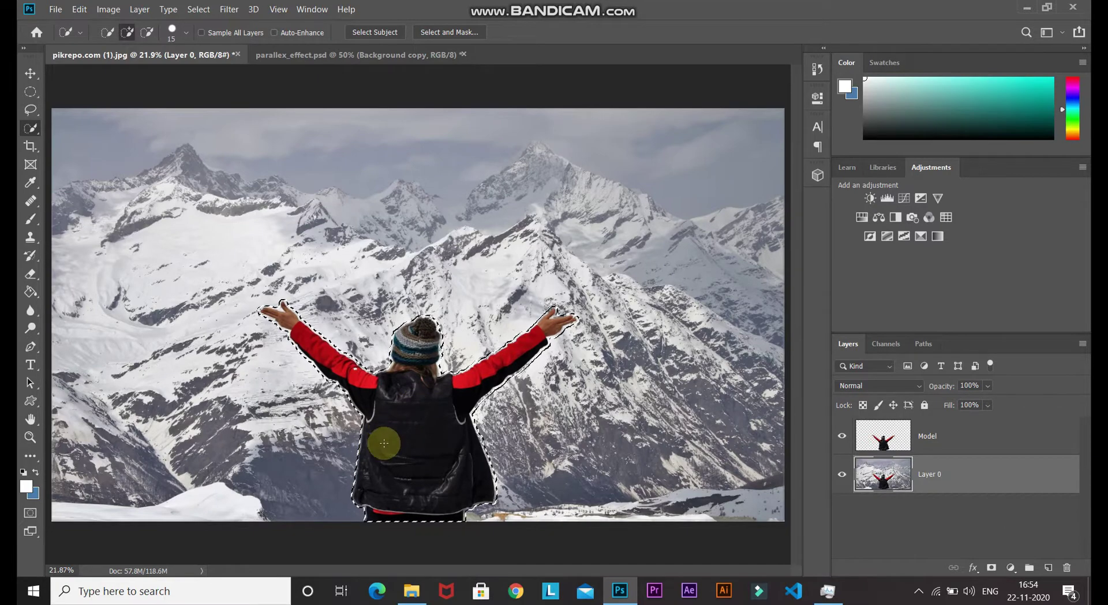
- Content-Aware fill the selection on Layer 0, hide the Model layer, and deselect
right_click(423, 376)
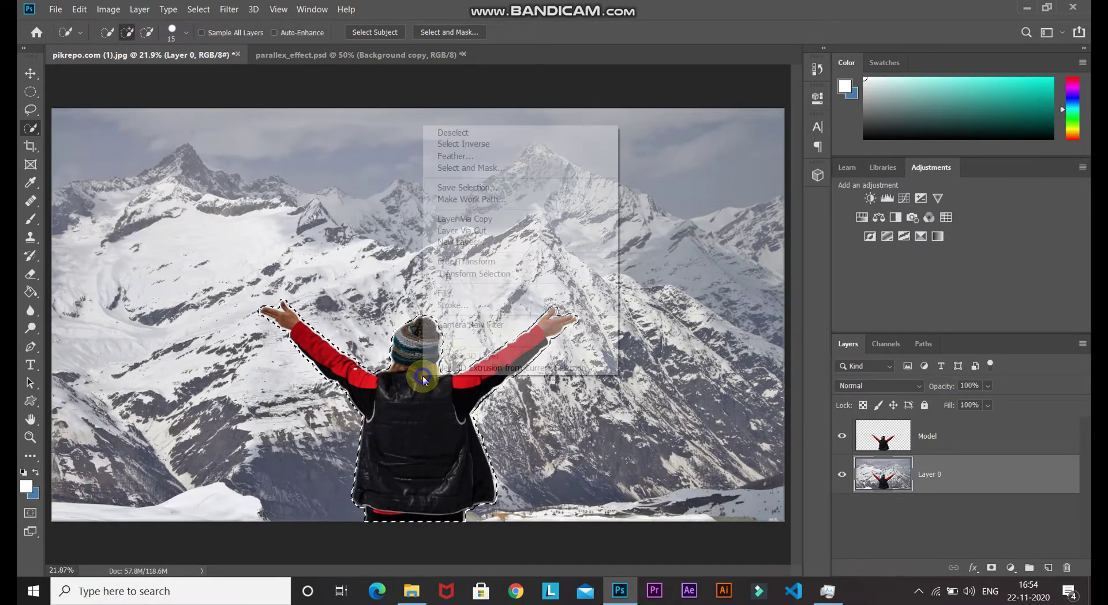
left_click(443, 293)
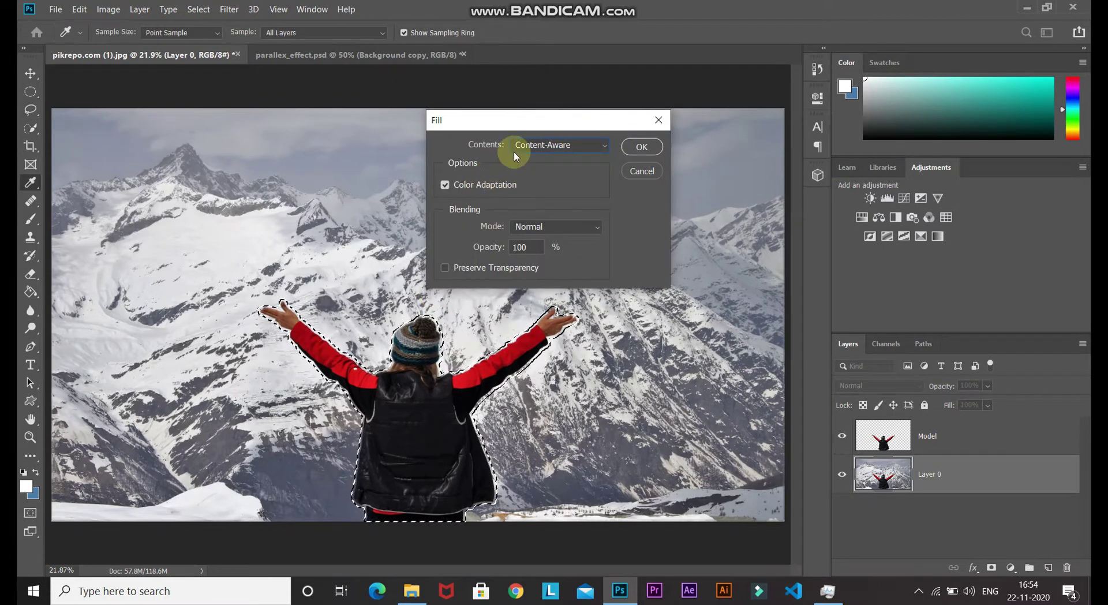
left_click(531, 149)
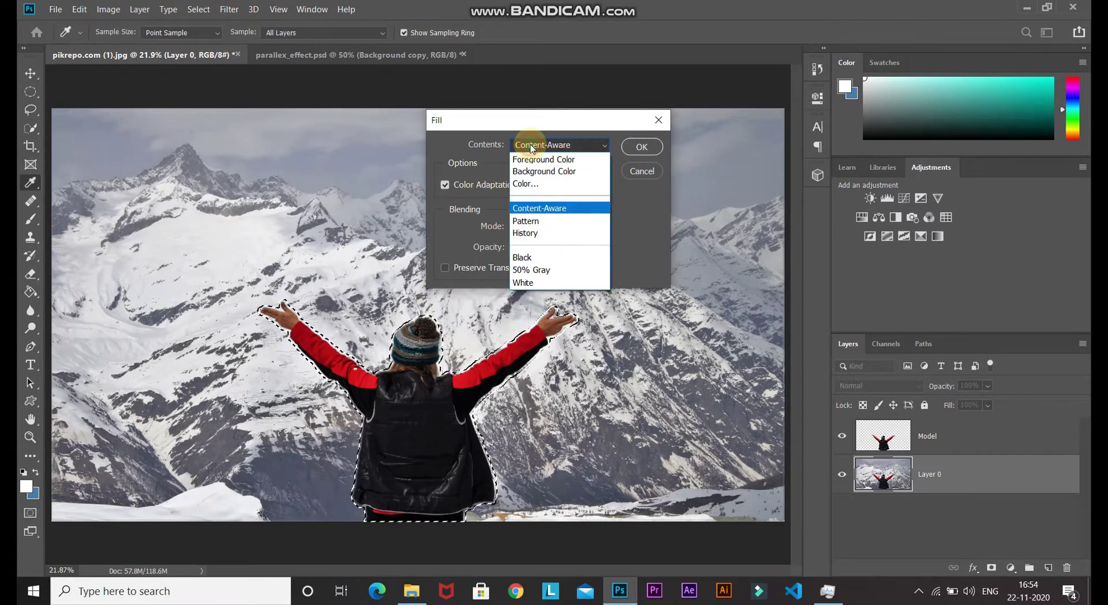
left_click(536, 209)
left_click(640, 146)
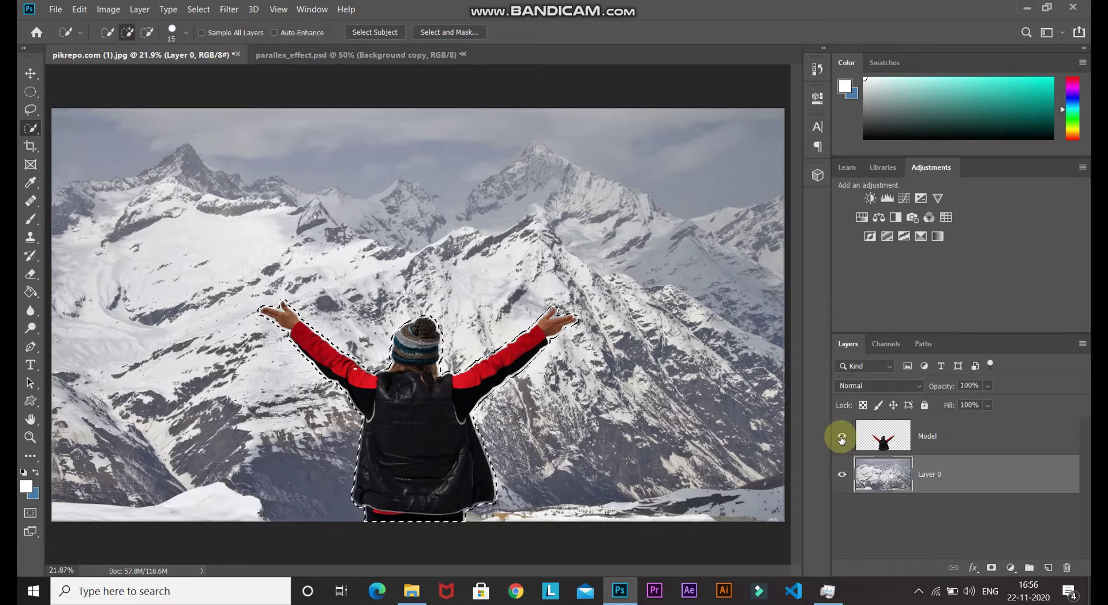
left_click(841, 438)
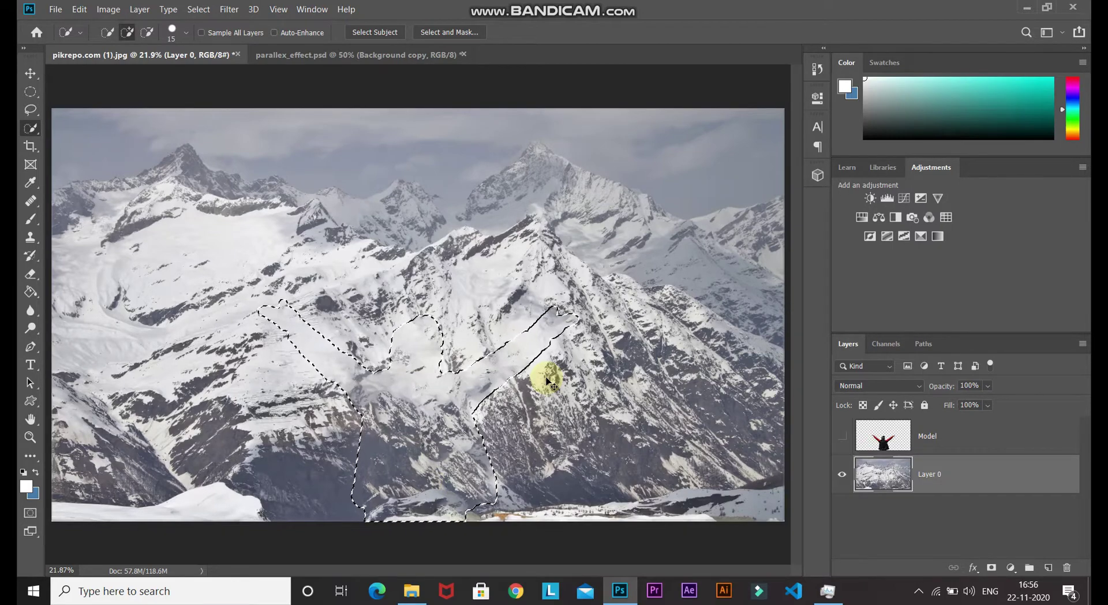
key("ctrl+d")
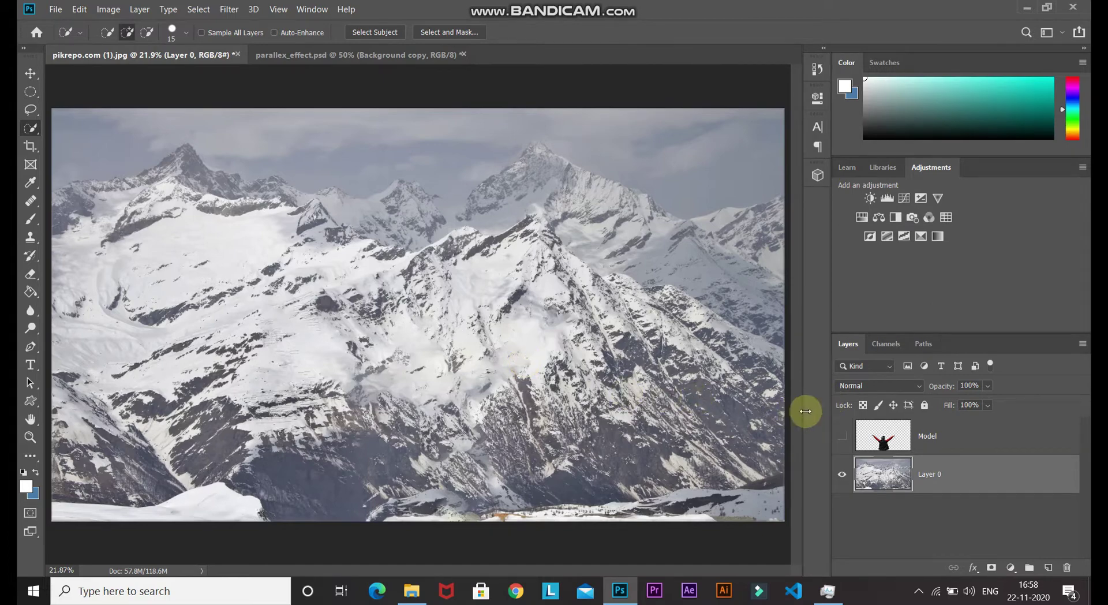
- Show the Model layer, rename Layer 0 to 'Background', and start a new document
left_click(842, 437)
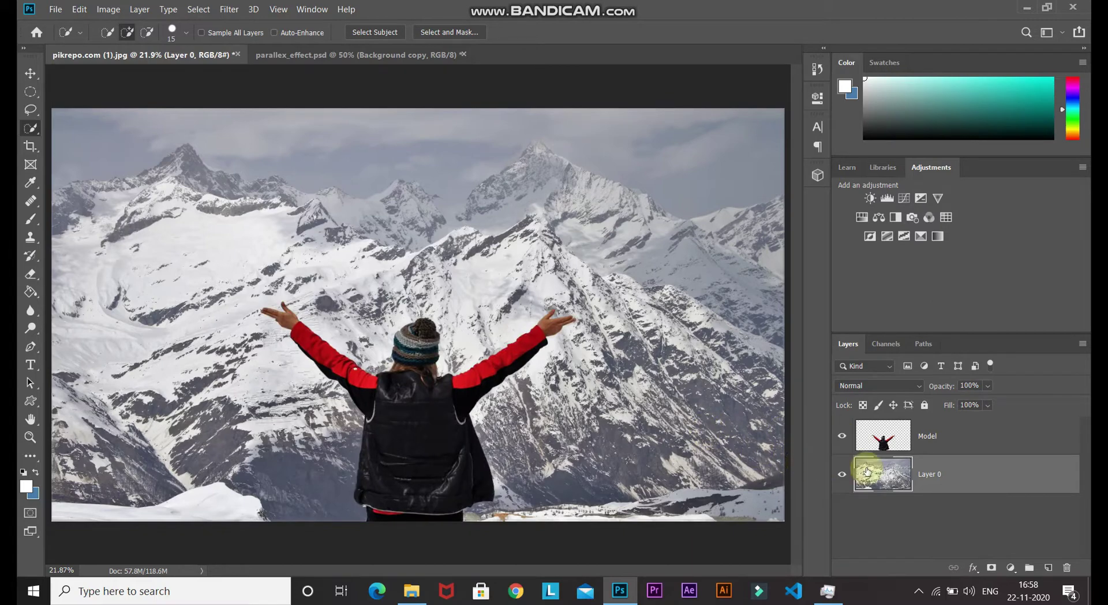
double_click(930, 475)
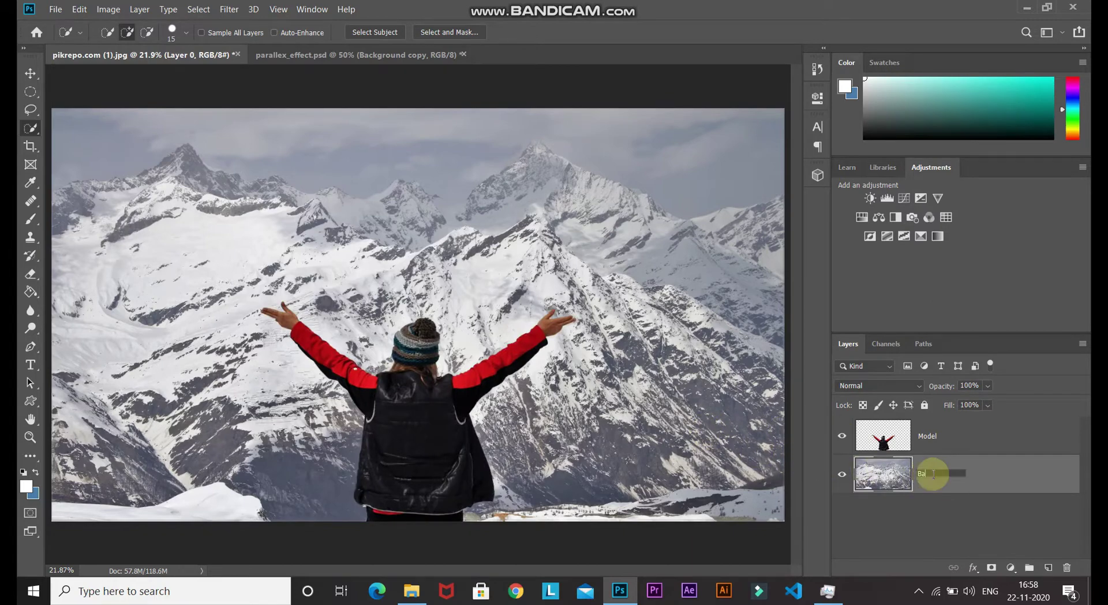
type("Background")
key("Return")
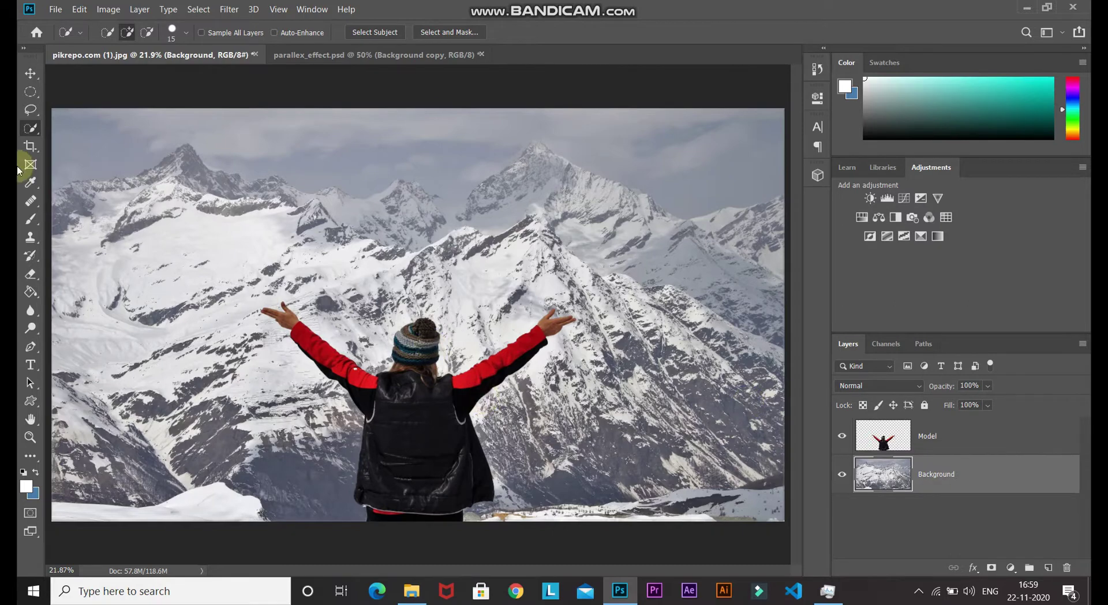
left_click(55, 9)
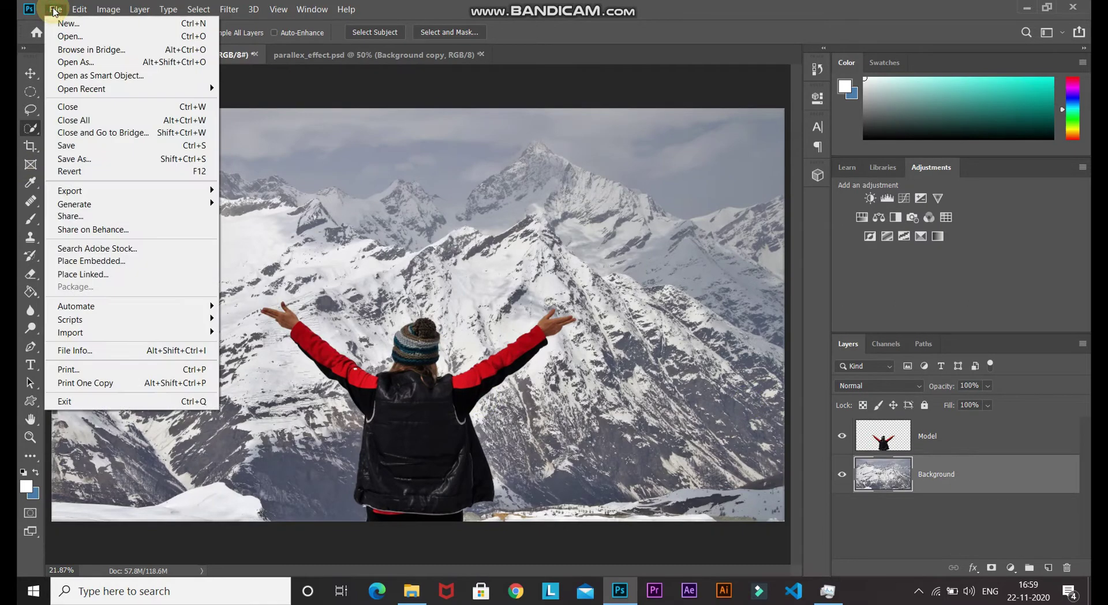
left_click(60, 23)
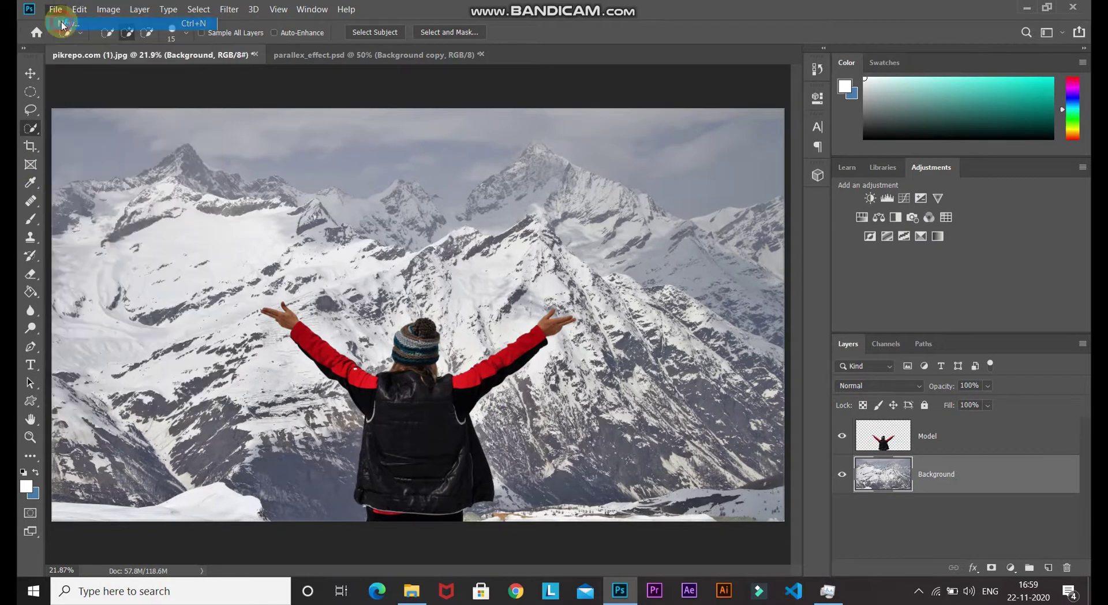
- Create a new white document sized 1920 × 1080 pixels
double_click(754, 225)
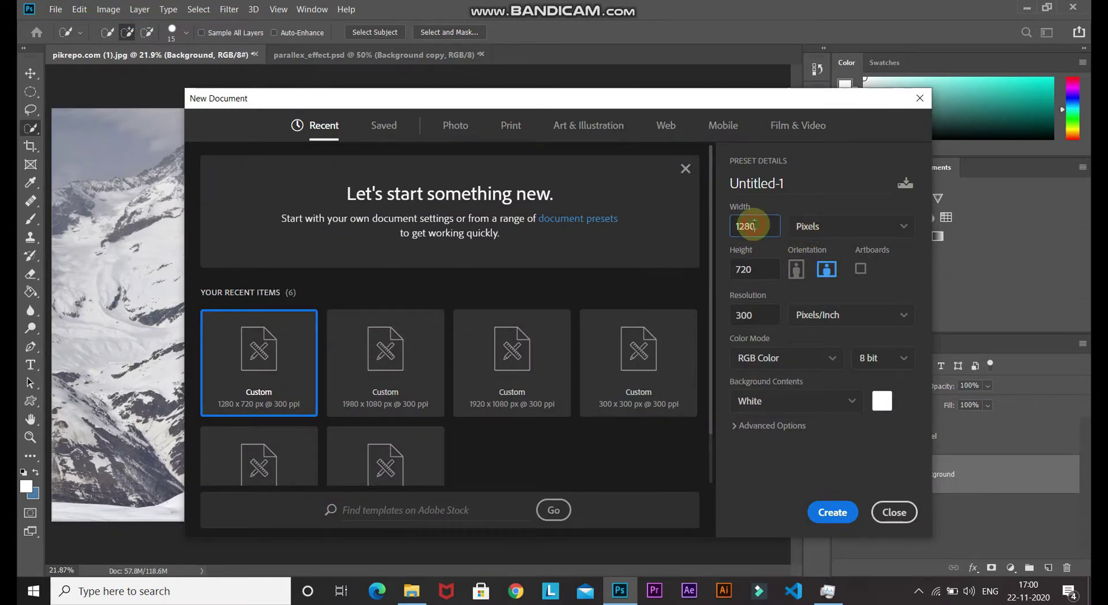
key("BackSpace")
type("18")
type("20")
double_click(758, 267)
key("BackSpace")
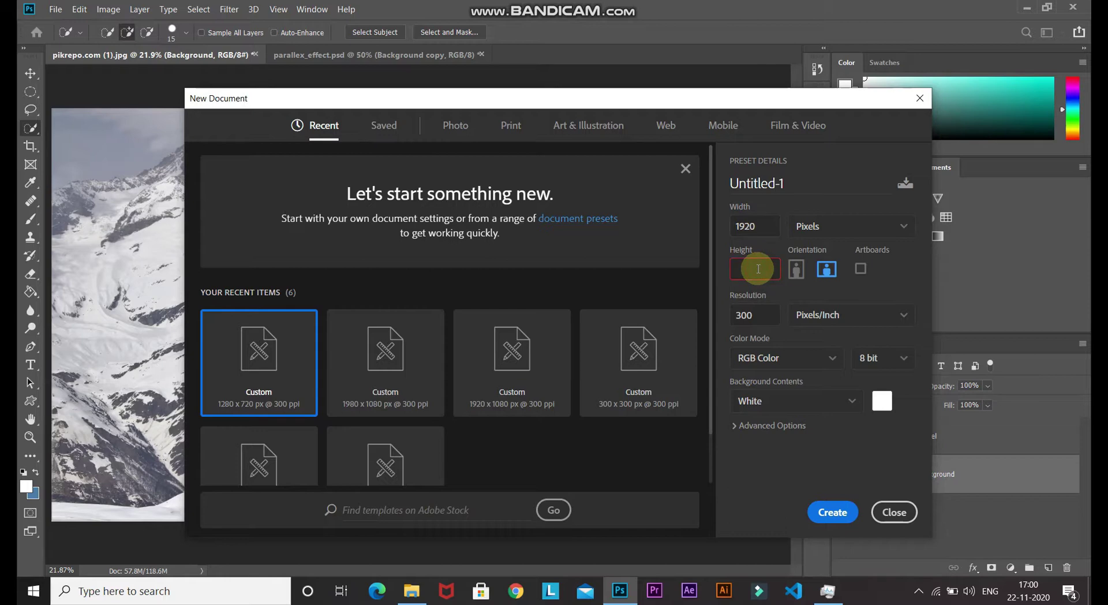
type("1080")
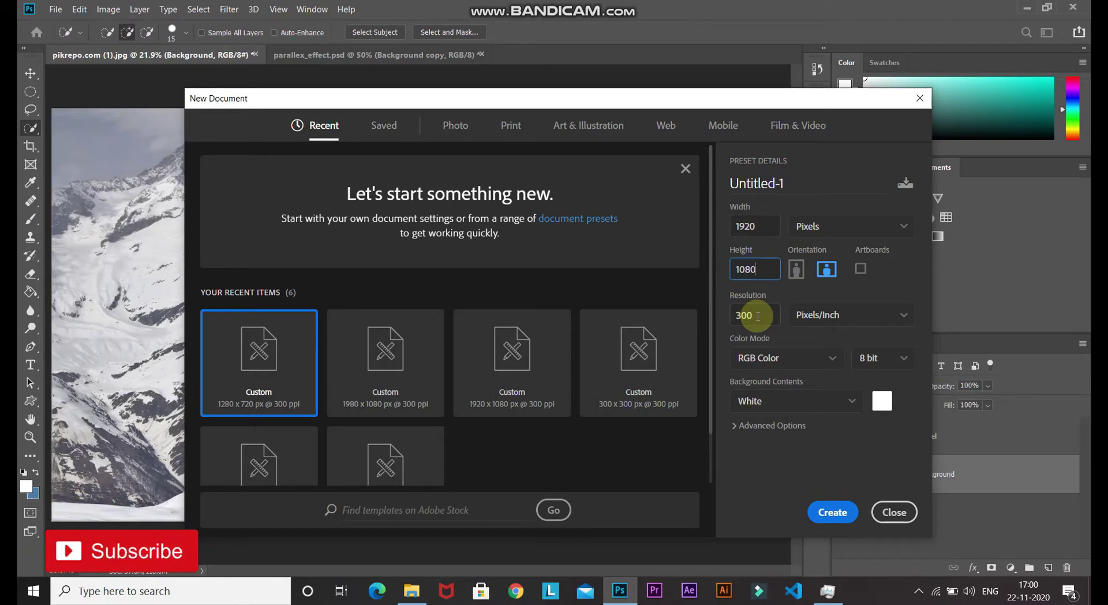
left_click(831, 512)
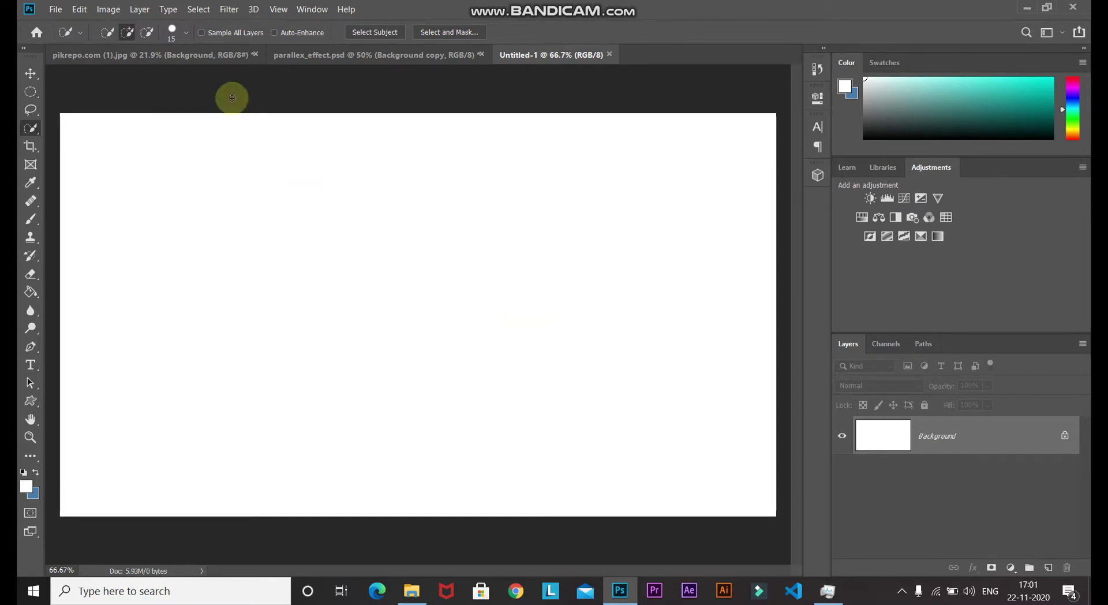
- Select the Model and Background layers and move them into Untitled-1
left_click(157, 58)
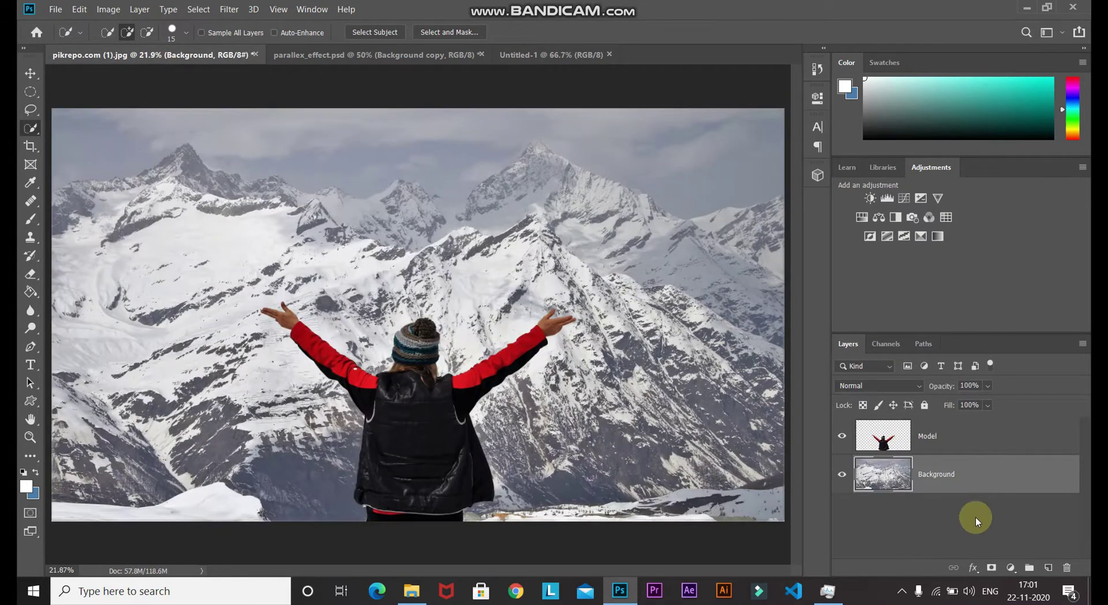
left_click(989, 444)
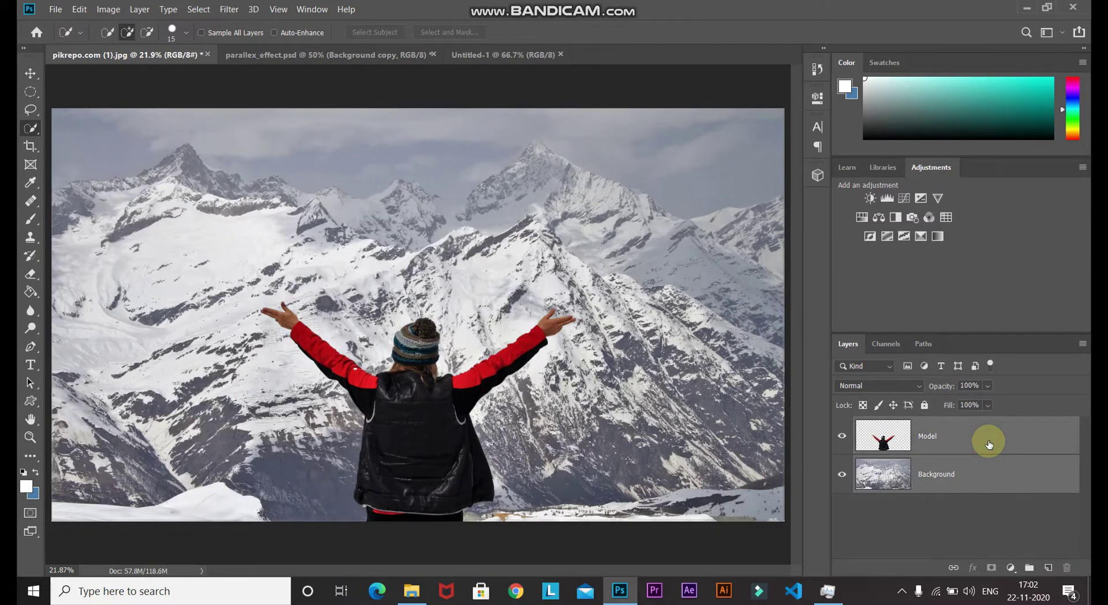
left_click(30, 74)
left_click_drag(346, 307, 555, 333)
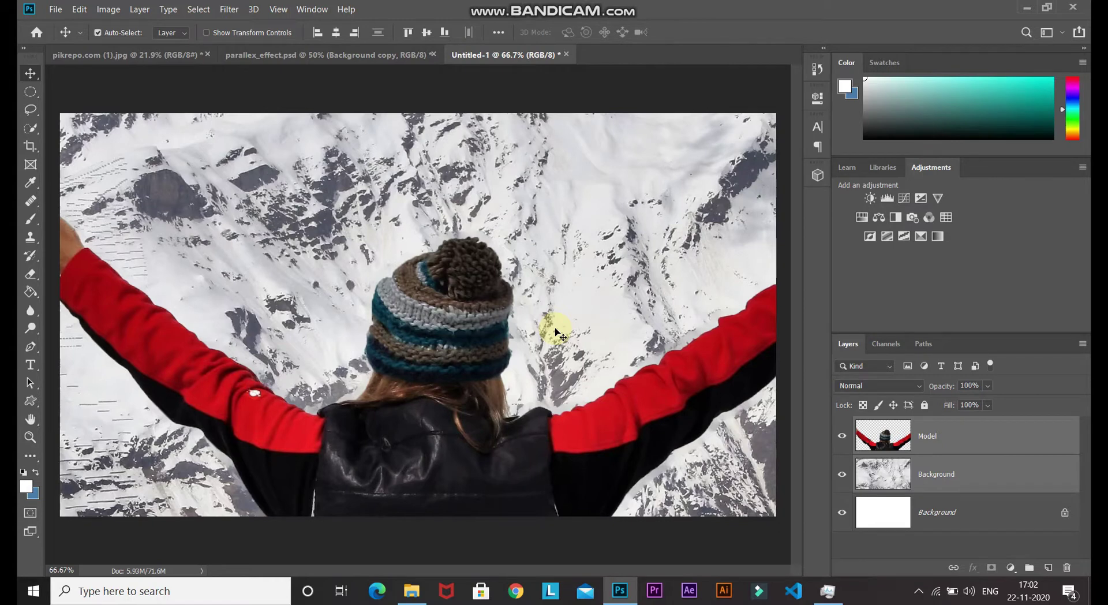
key("ctrl")
- Free Transform the brought-over layers down to about 32.5% to fit the canvas
key("ctrl+t")
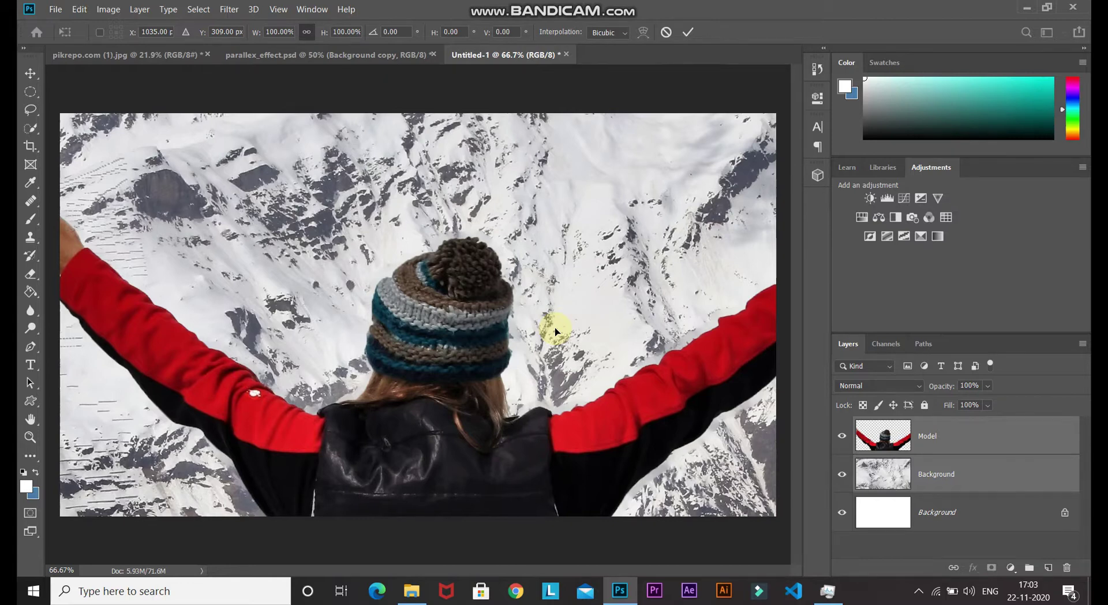
key("ctrl+0")
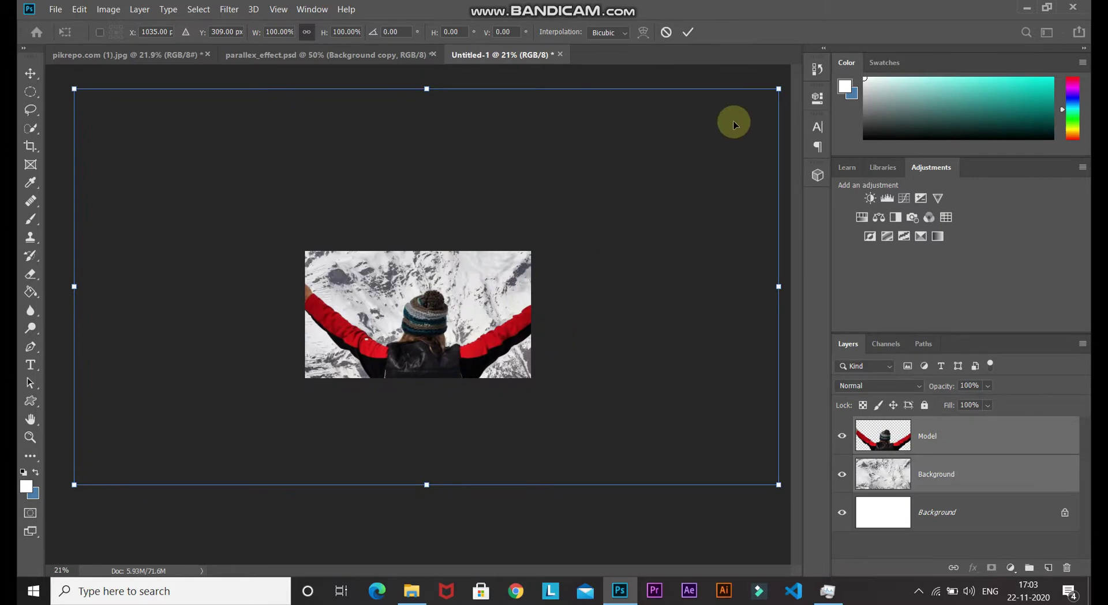
left_click_drag(772, 98, 539, 228)
left_click_drag(86, 504, 278, 397)
left_click_drag(265, 224, 292, 240)
left_click_drag(537, 377, 531, 377)
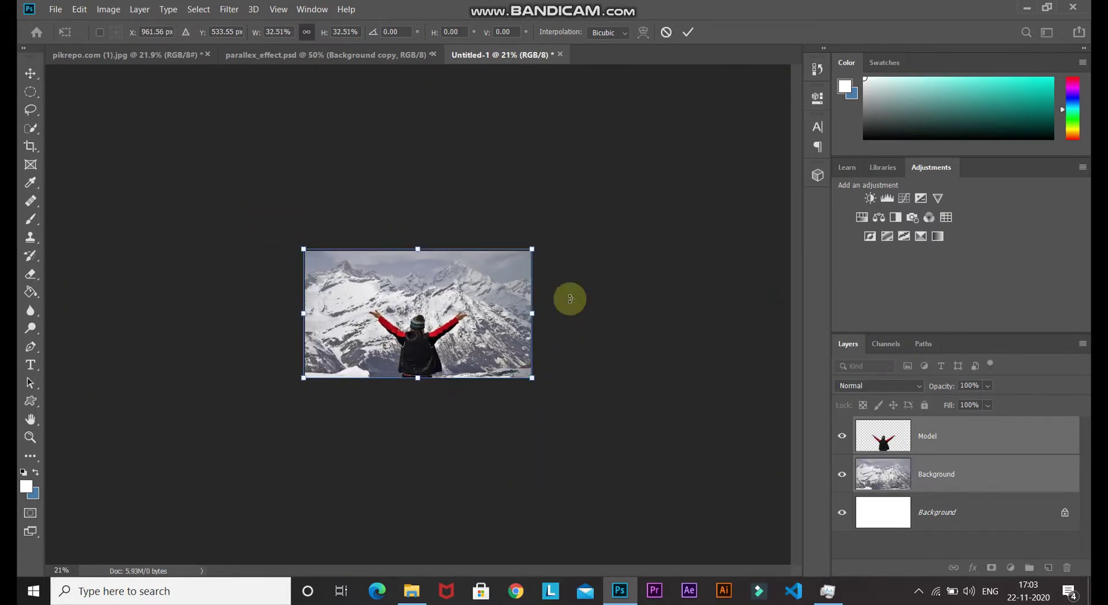
left_click(687, 33)
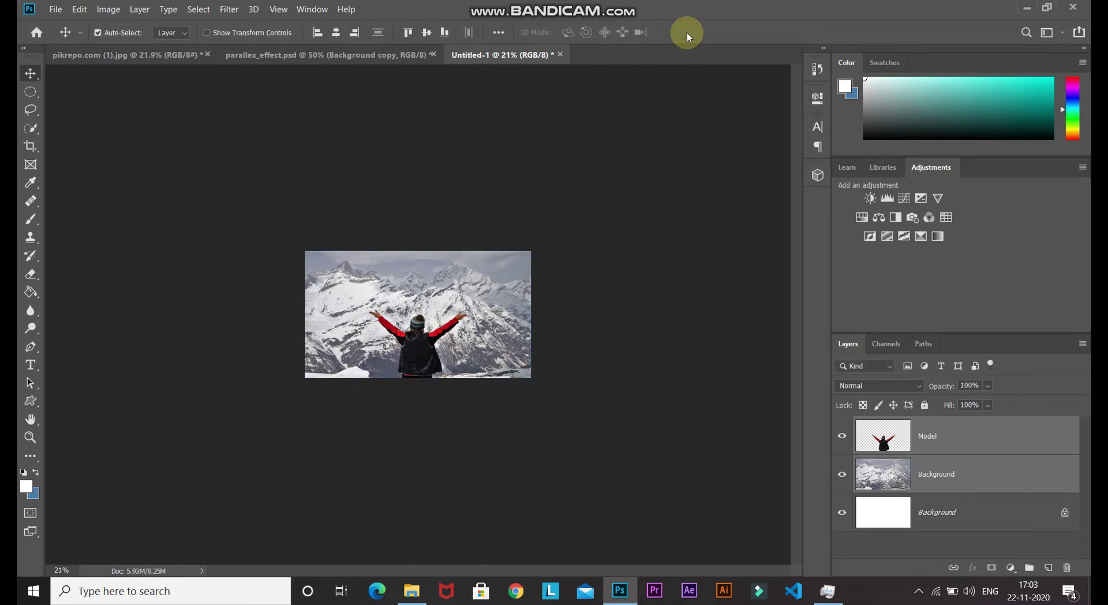
key("ctrl")
- Open the Timeline panel and create a video timeline for Untitled-1
key("ctrl+0")
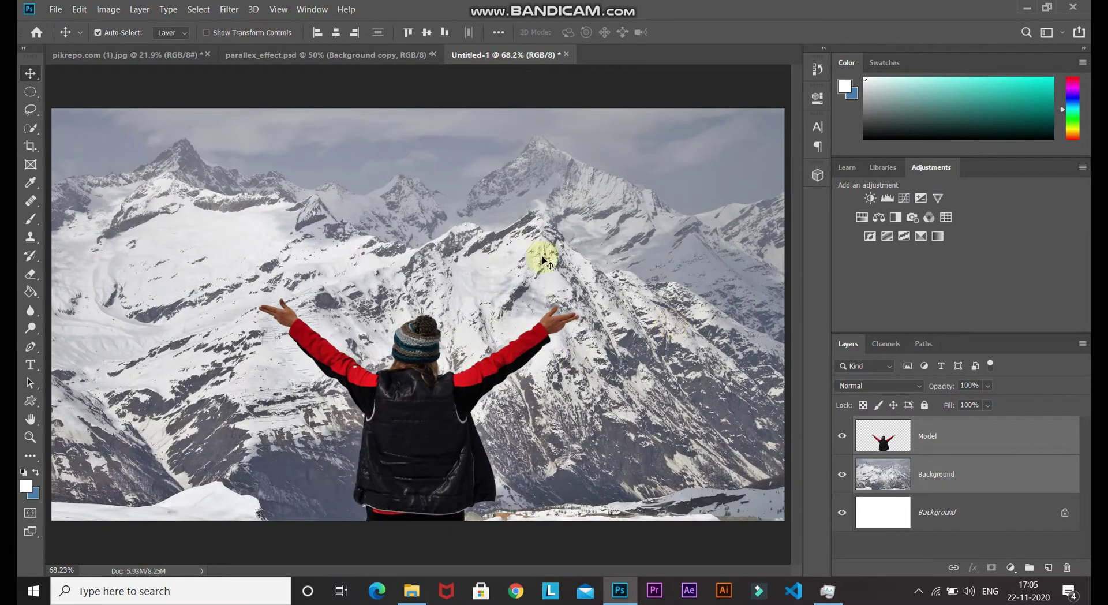
left_click(326, 12)
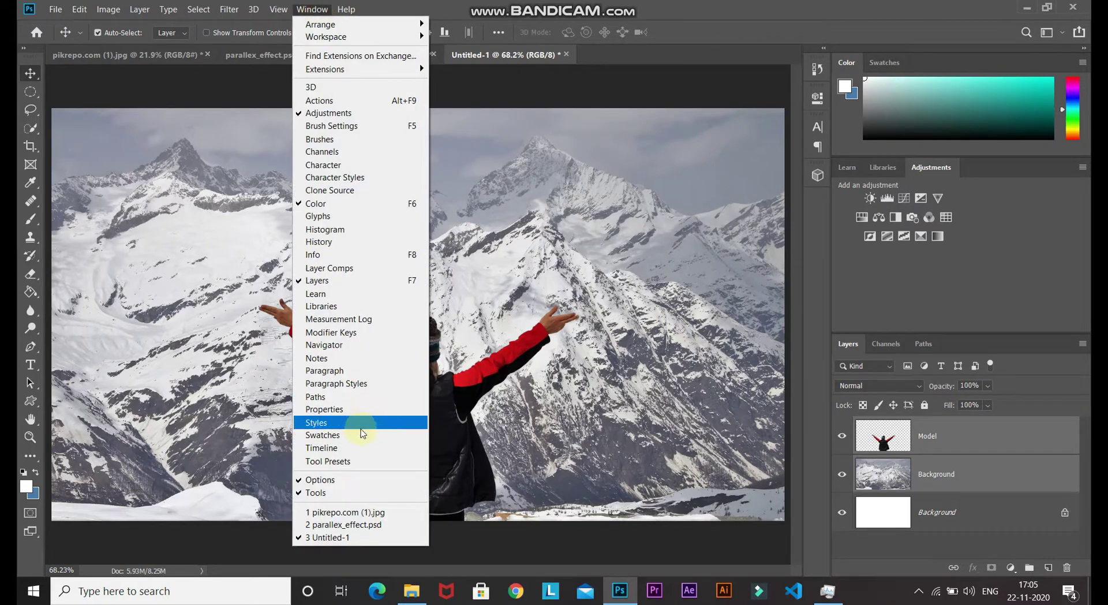
left_click(356, 449)
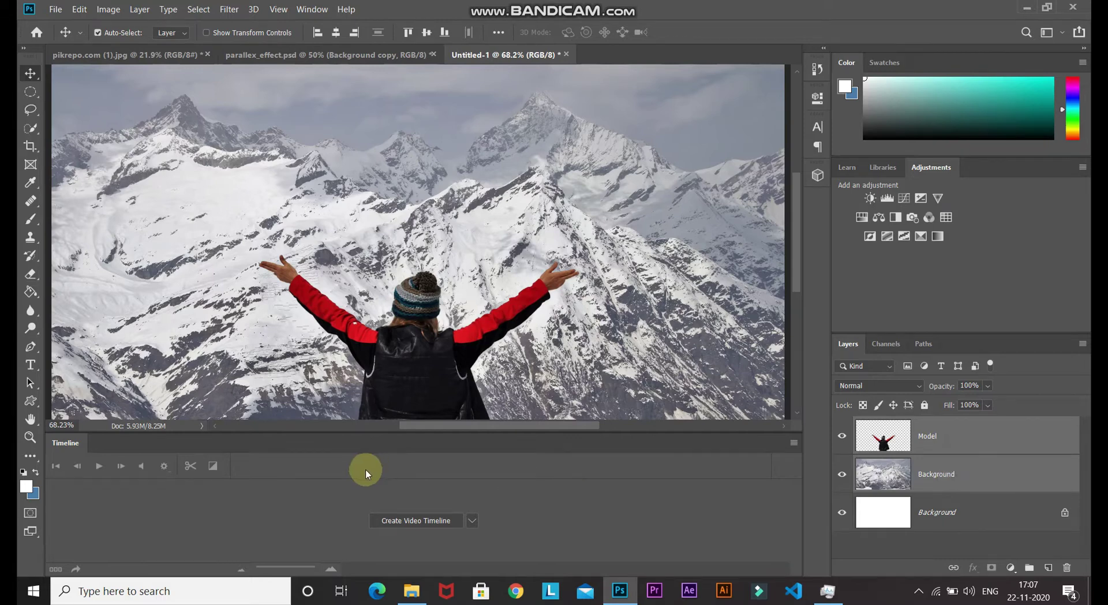
left_click(397, 520)
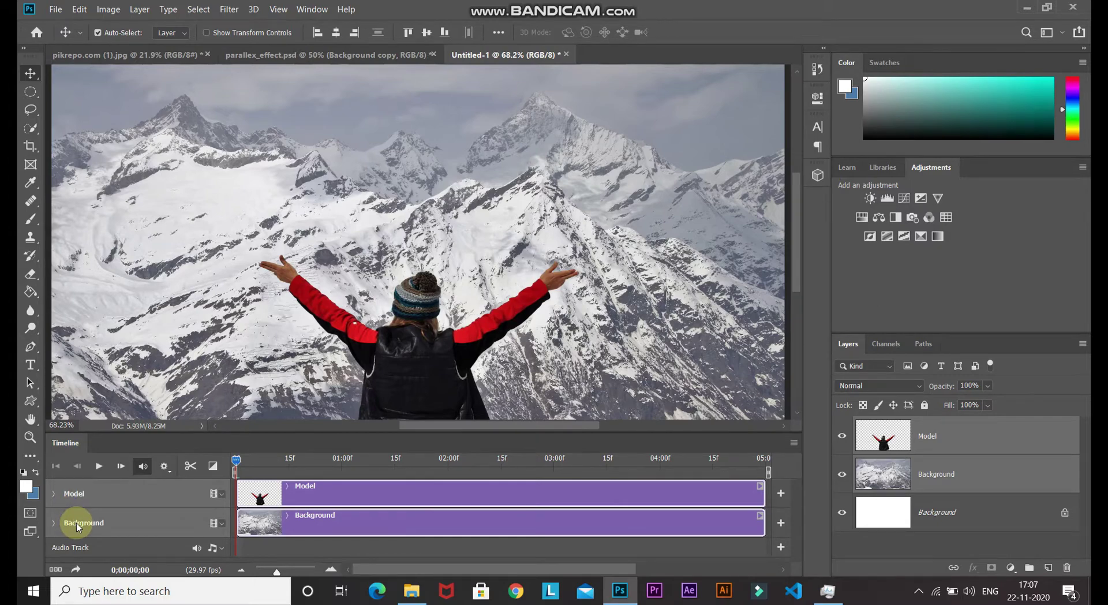
key("ctrl+0")
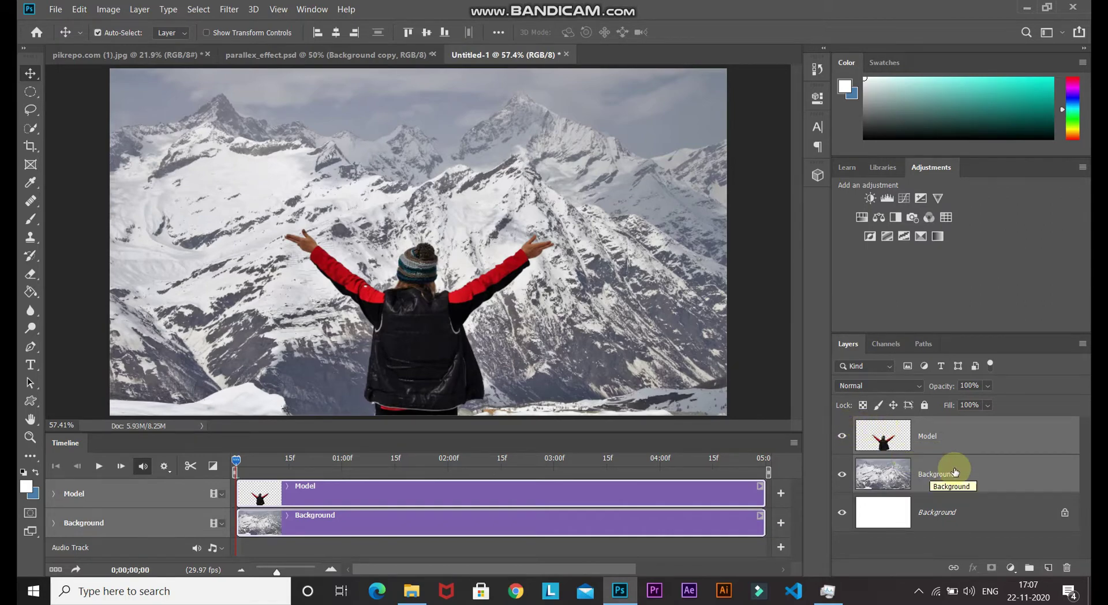
- Convert the Model layer to a smart object
left_click(1009, 438)
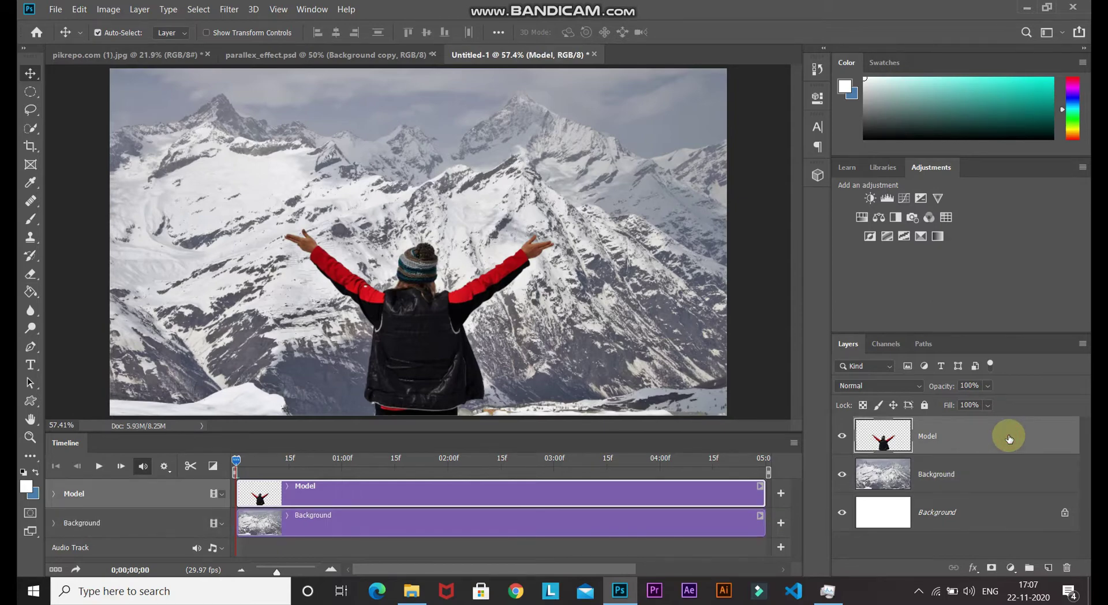
right_click(1008, 437)
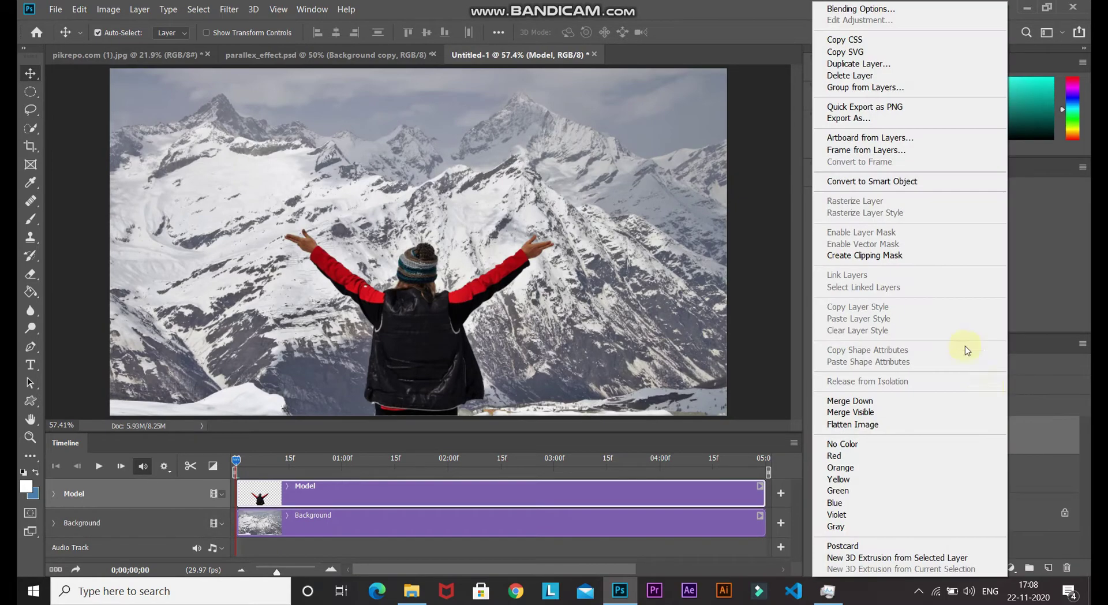
left_click(883, 182)
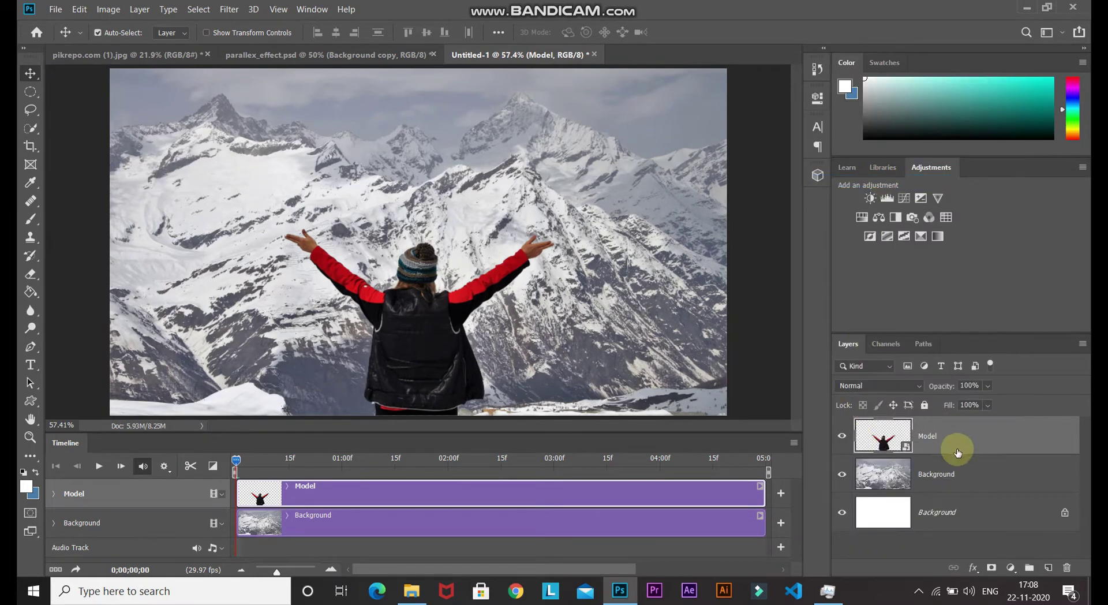
- Convert the Background mountain layer to a smart object, then reselect the Model layer
left_click(970, 476)
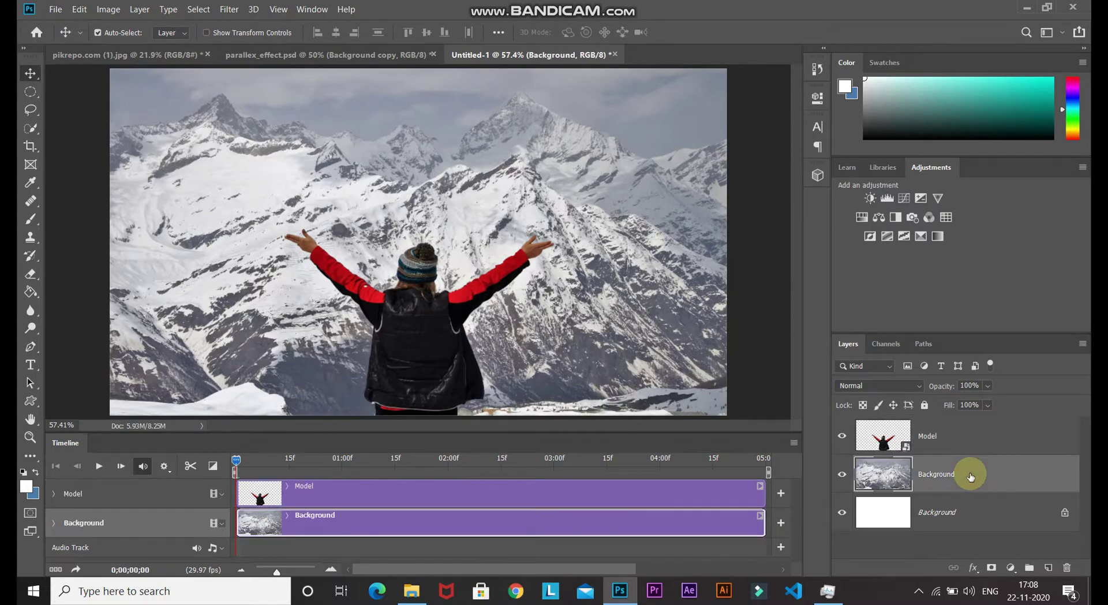
right_click(971, 477)
left_click(883, 179)
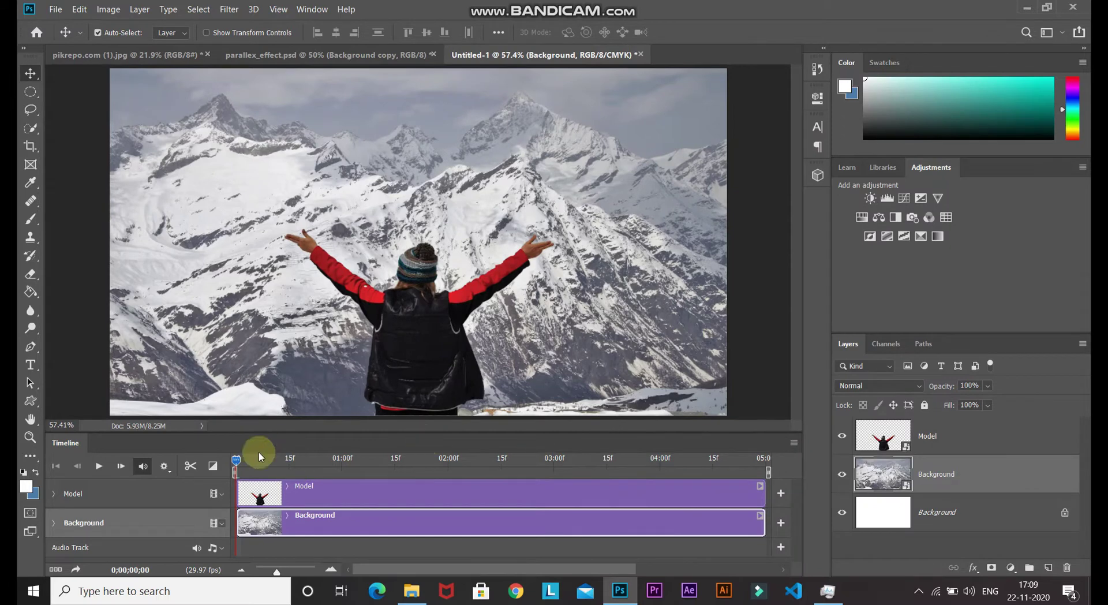
left_click(133, 491)
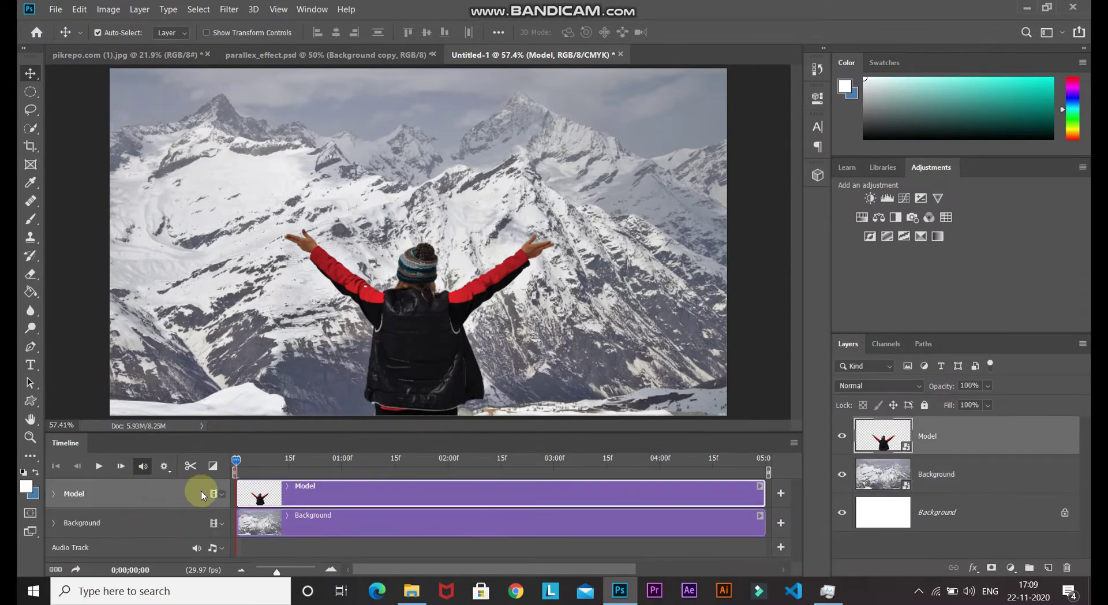
- Expand the Model track and free-transform the cut-out down to 83.12%, nudged slightly upward
left_click(52, 495)
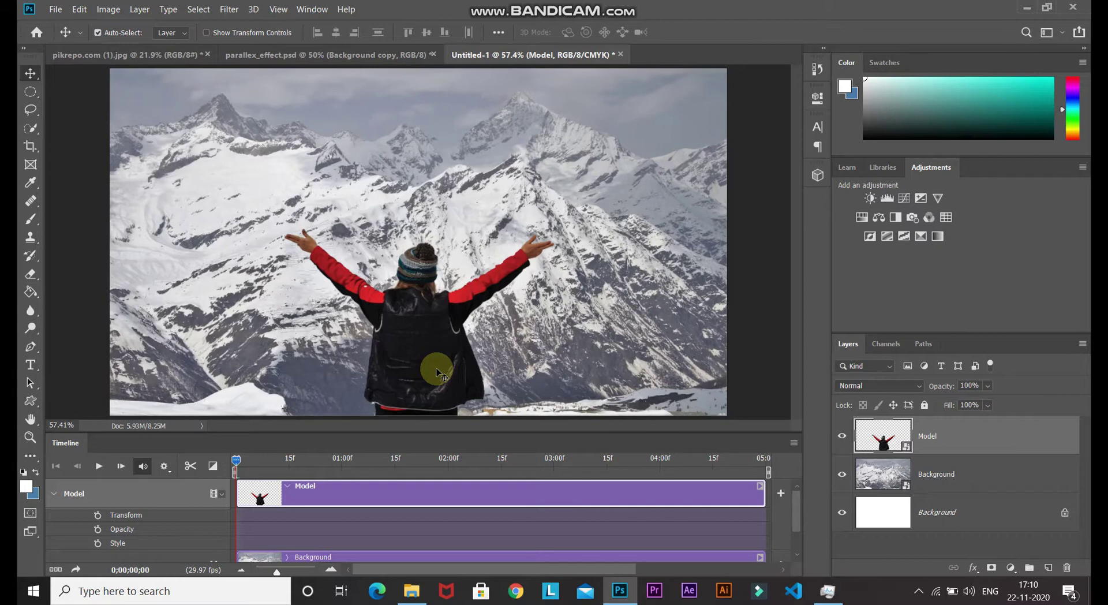
key("ctrl")
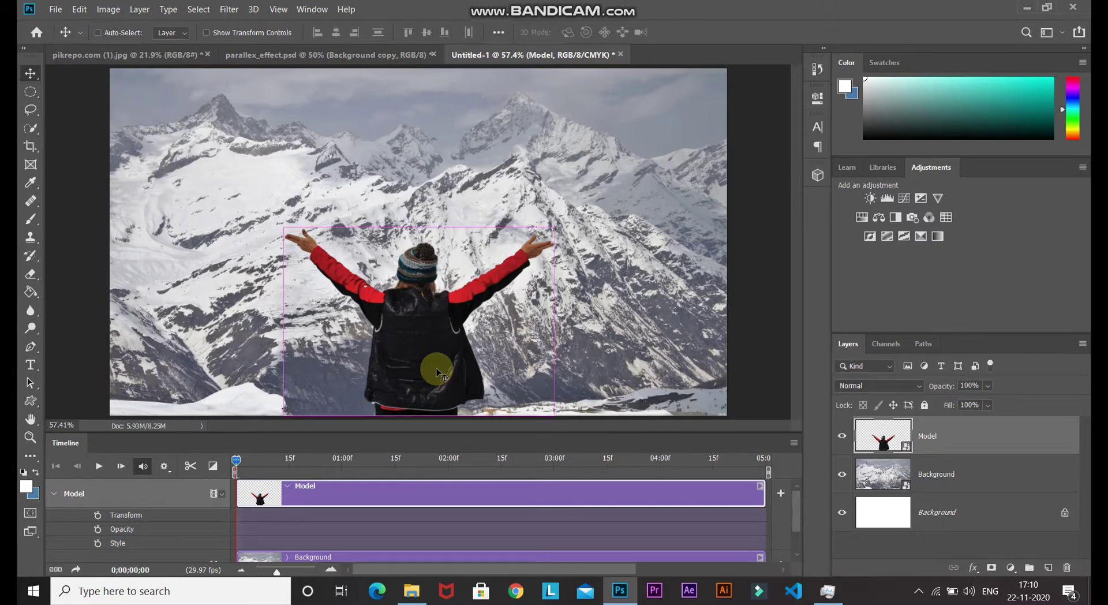
key("ctrl+t")
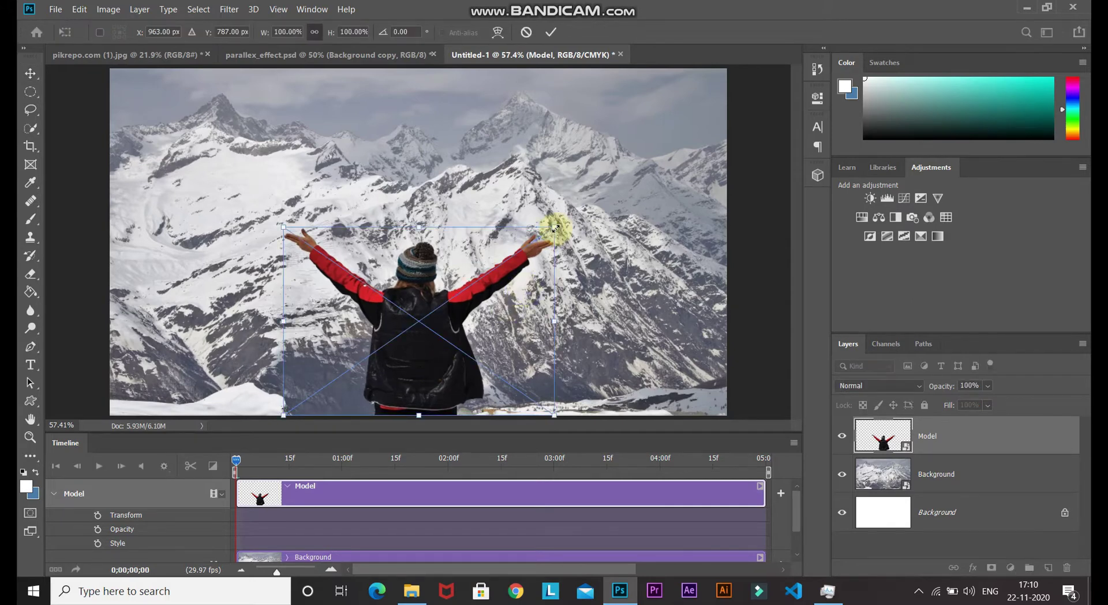
left_click_drag(555, 228, 536, 260)
left_click_drag(433, 349, 432, 348)
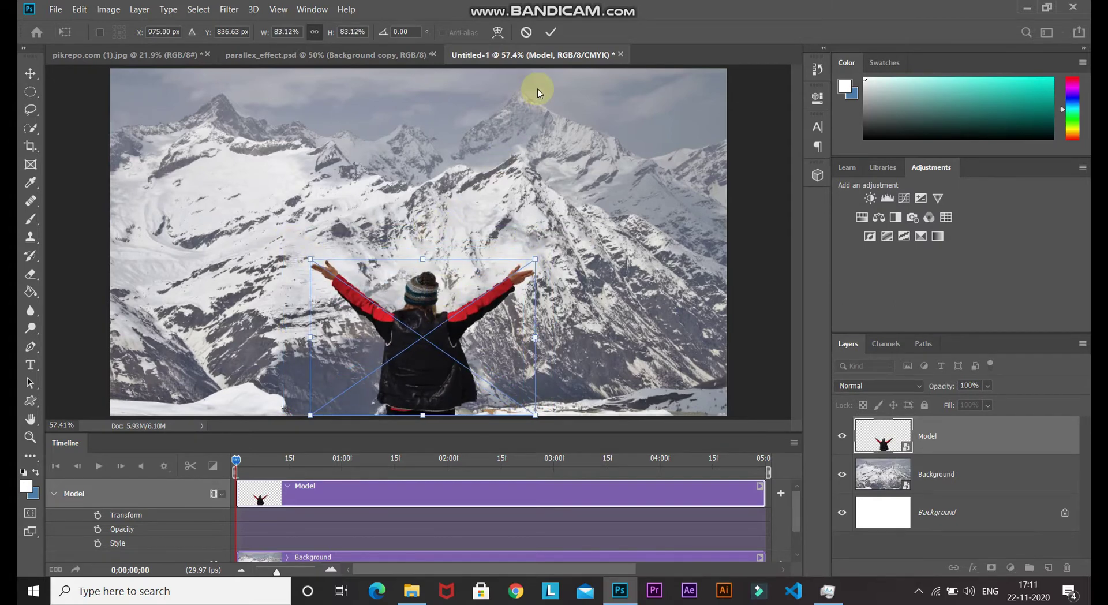
left_click(549, 36)
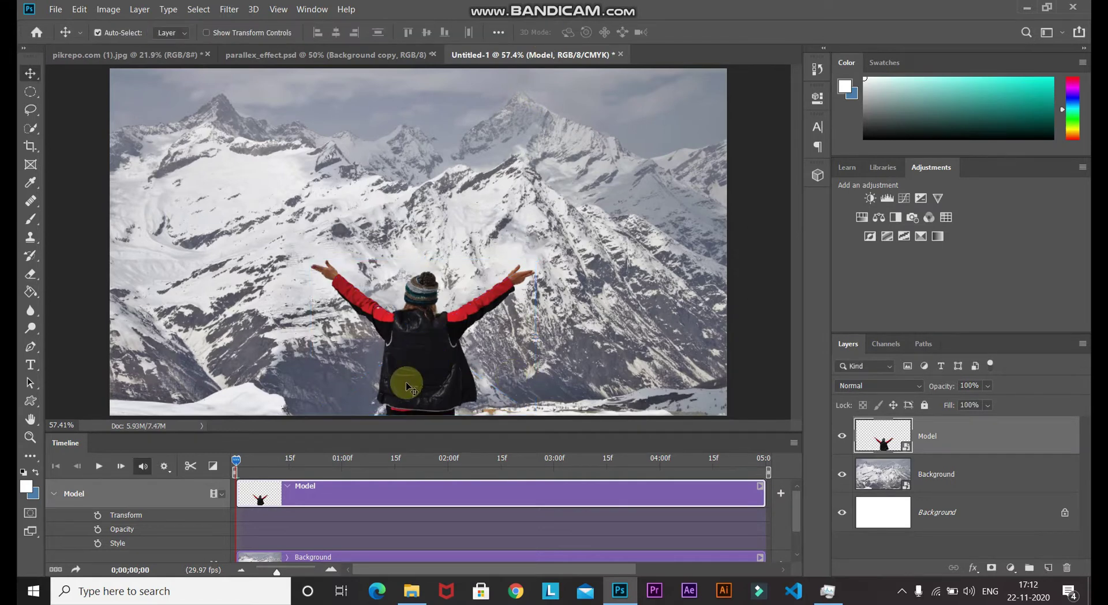
- Keyframe the Model's Transform at the start, then scale it to 105.05% at 04;16
left_click(97, 515)
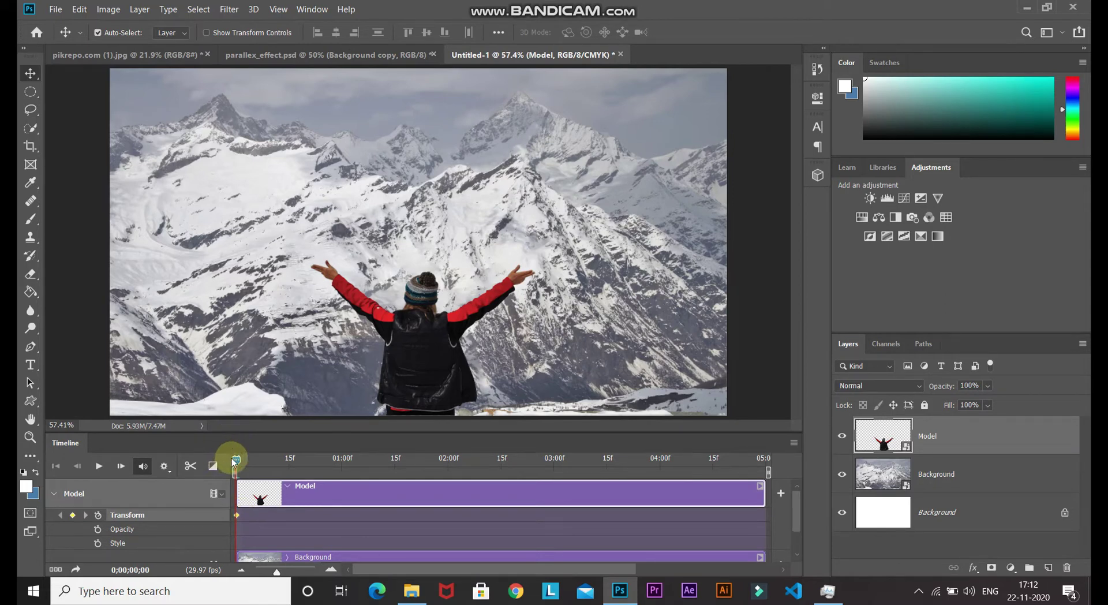
left_click_drag(236, 459, 717, 487)
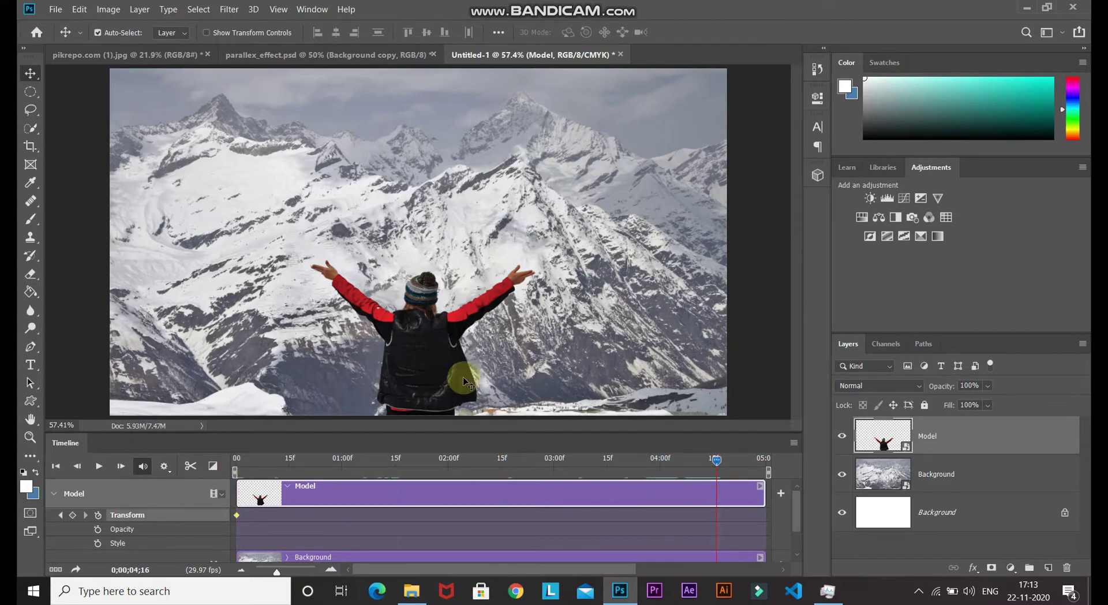
key("ctrl")
key("ctrl+t")
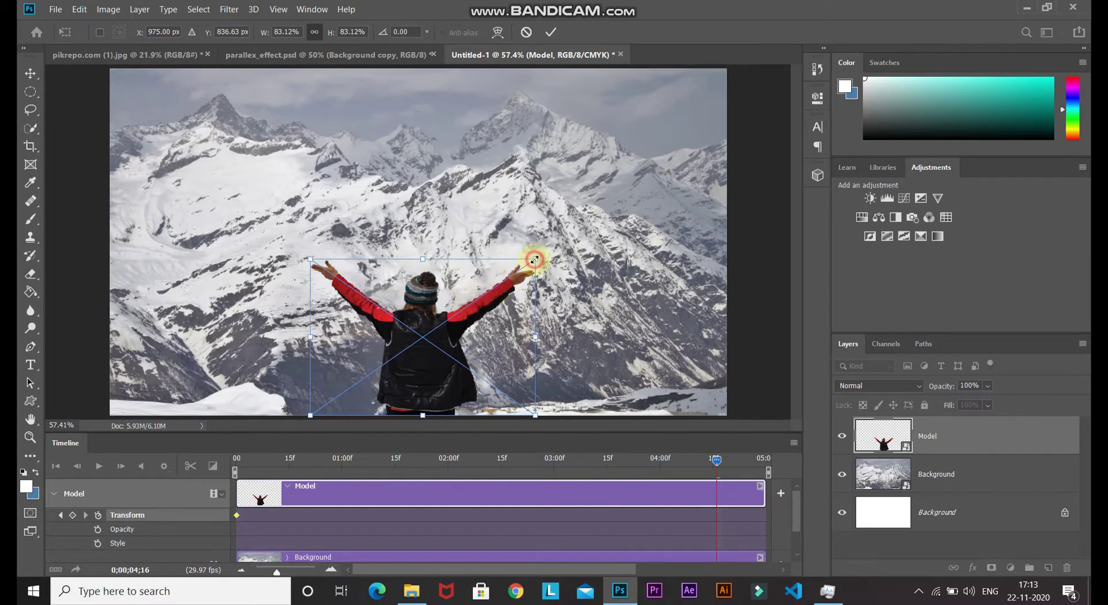
left_click_drag(535, 258, 580, 232)
left_click_drag(310, 232, 294, 217)
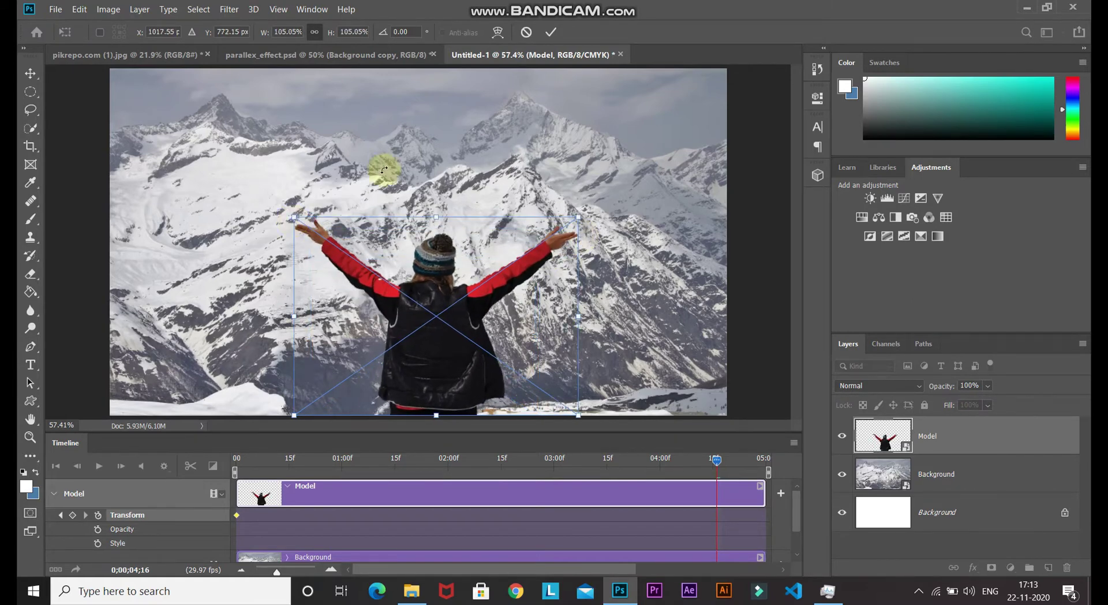
left_click(551, 33)
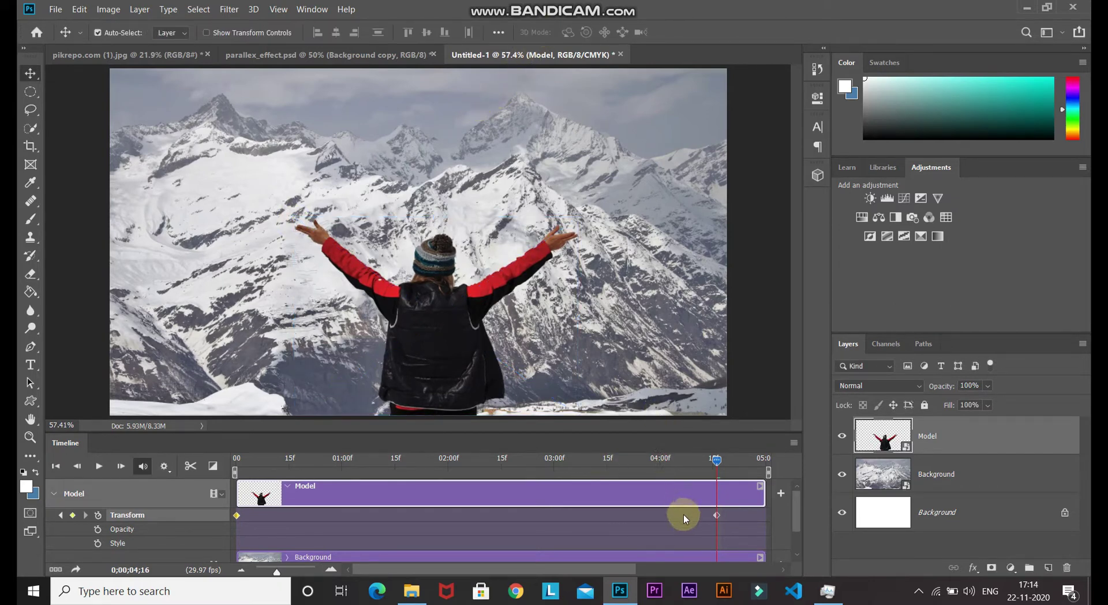
- Drag the Model's 105% Transform keyframe to the clip end and scrub back to 0;00
left_click(716, 515)
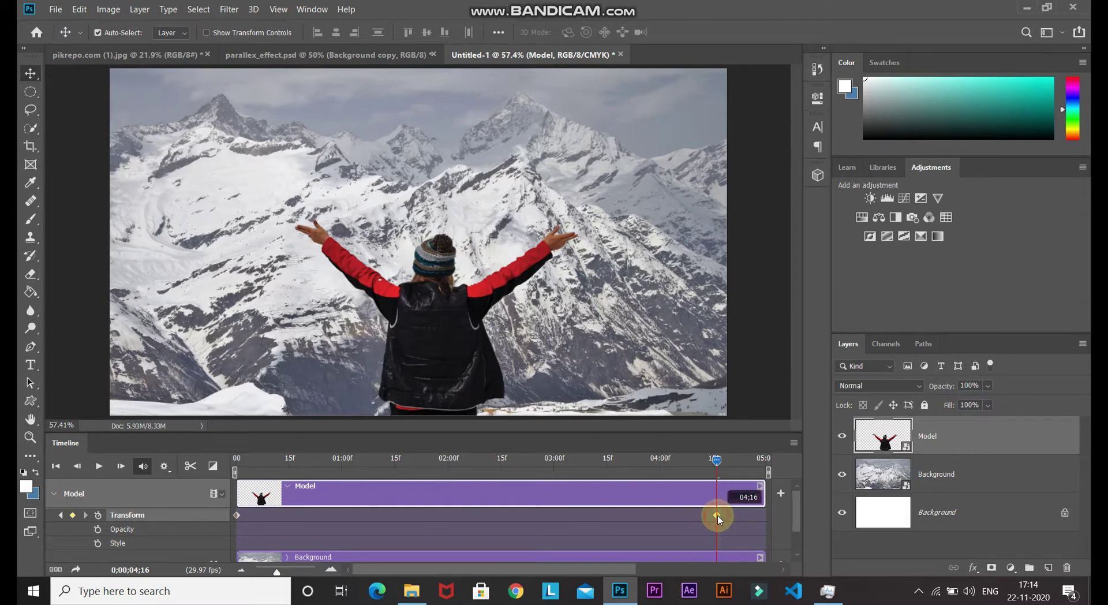
left_click_drag(718, 519, 767, 517)
left_click_drag(688, 459, 668, 452)
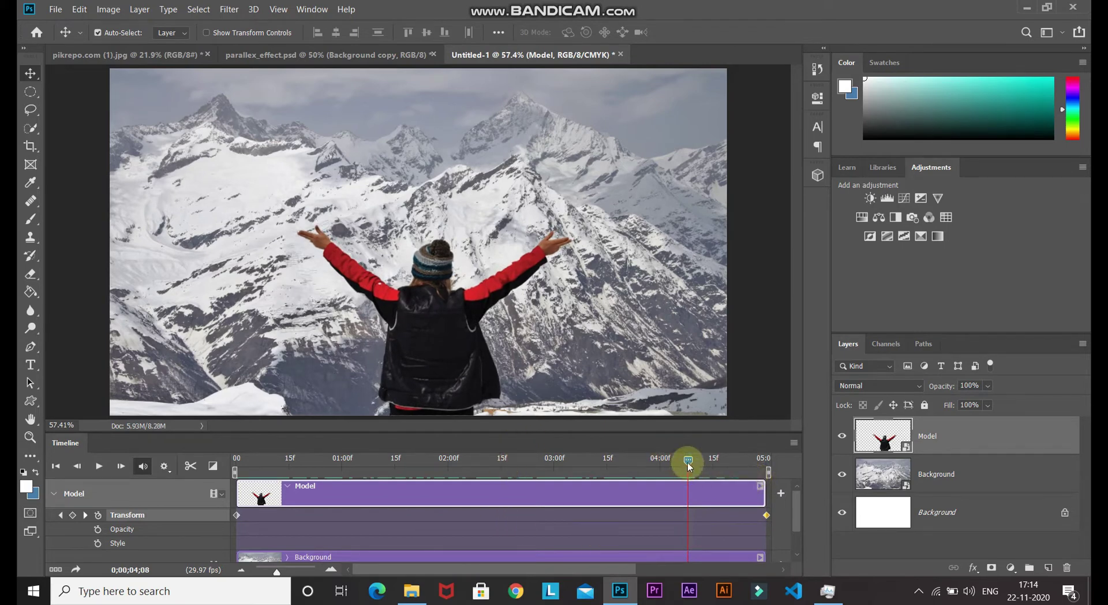
left_click_drag(687, 465, 677, 420)
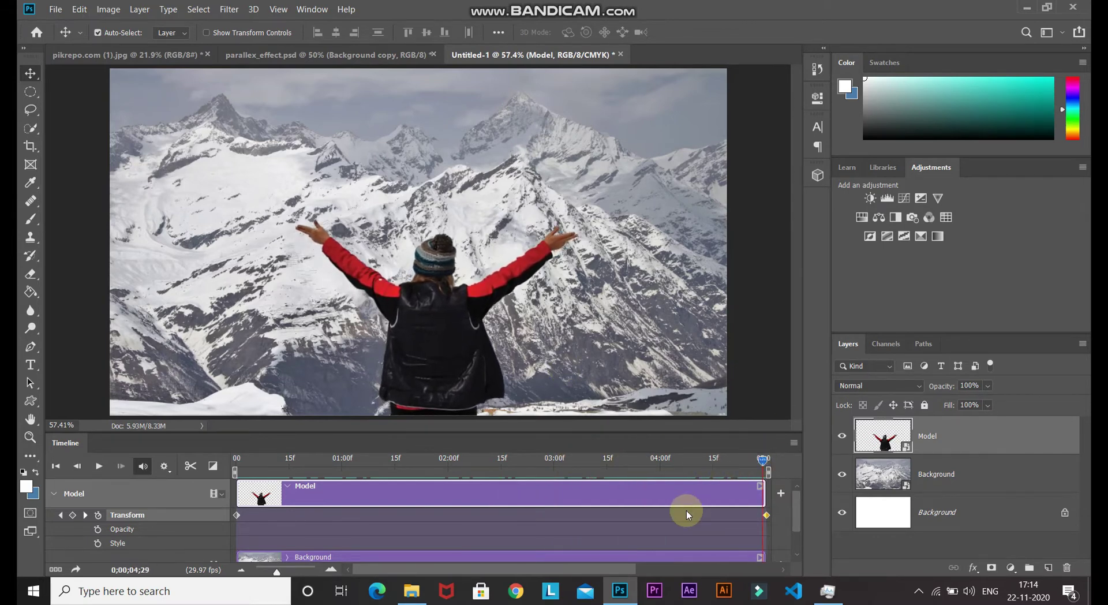
left_click_drag(763, 462, 197, 461)
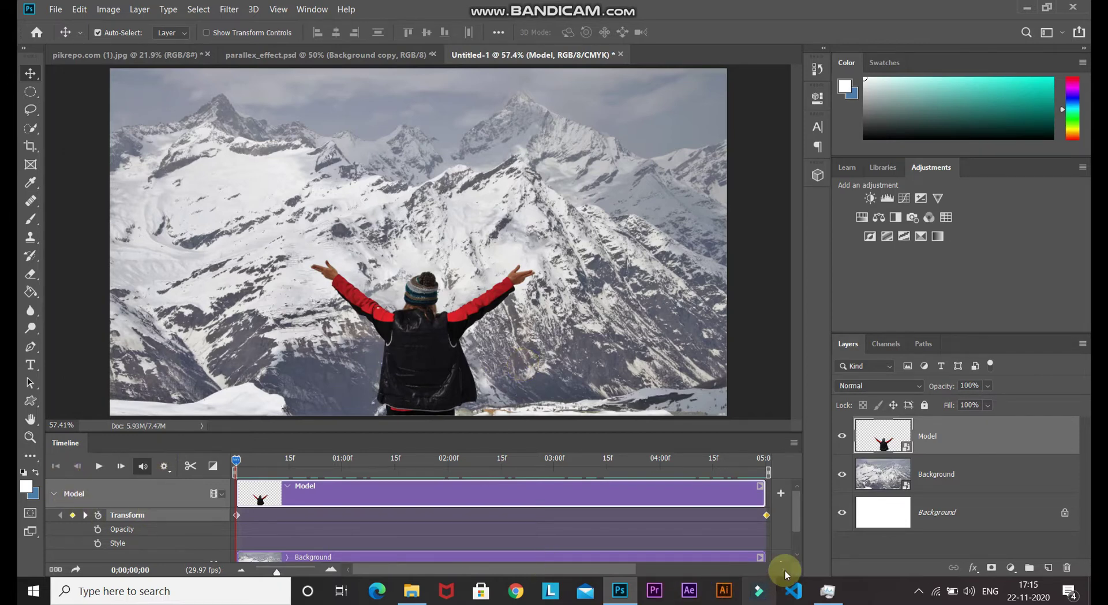
scroll(795, 555, "down", 2)
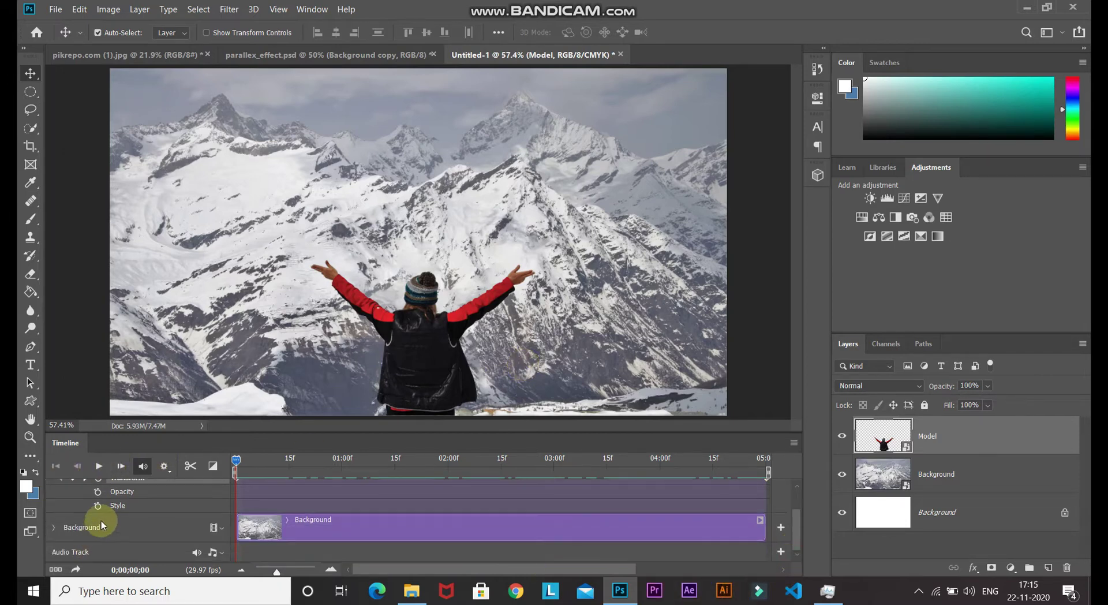
- Expand the Background track and free-transform the mountain photo up to 121.65%, overflowing the canvas
left_click(101, 524)
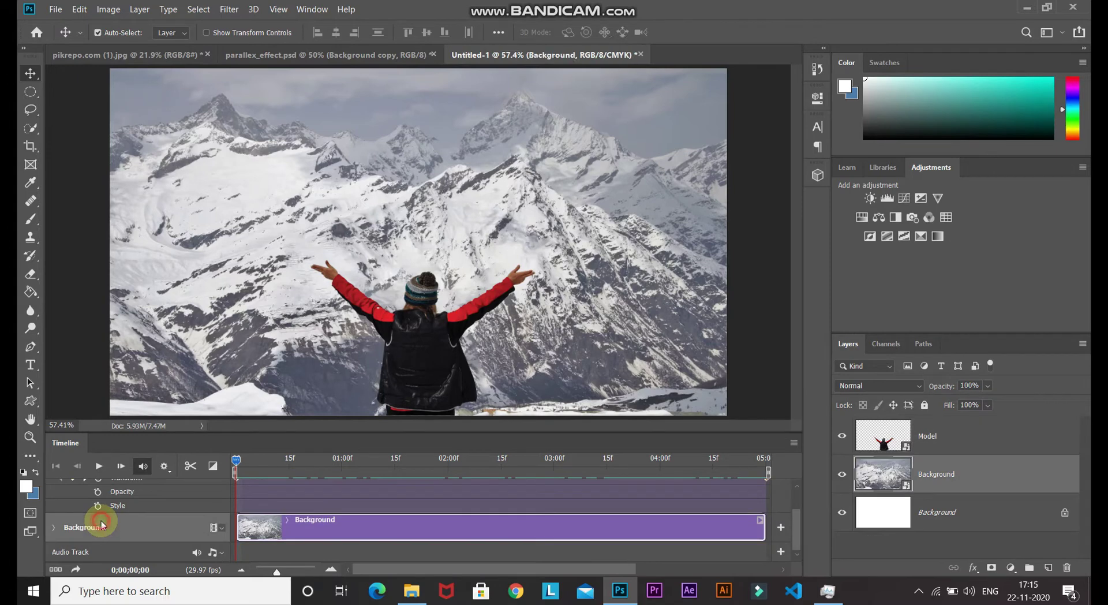
left_click(54, 528)
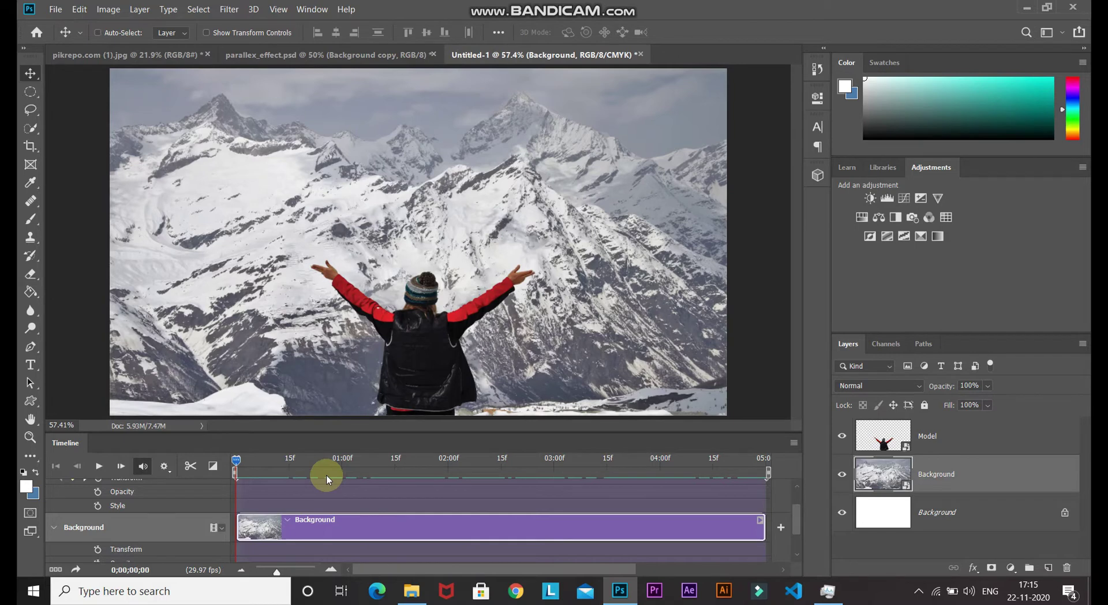
key("ctrl+t")
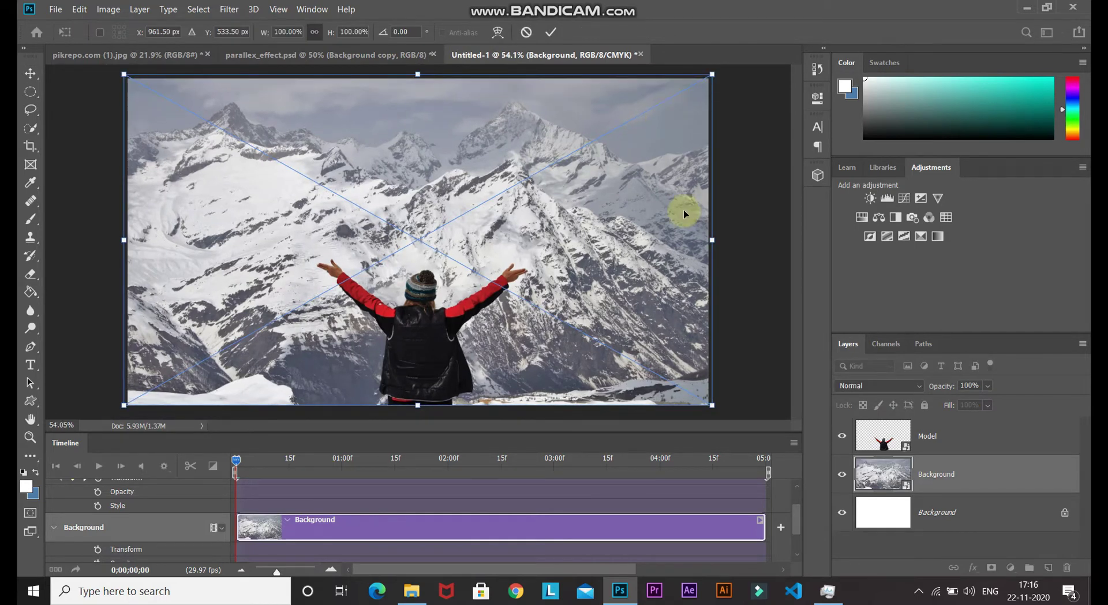
scroll(709, 407, "down", 3)
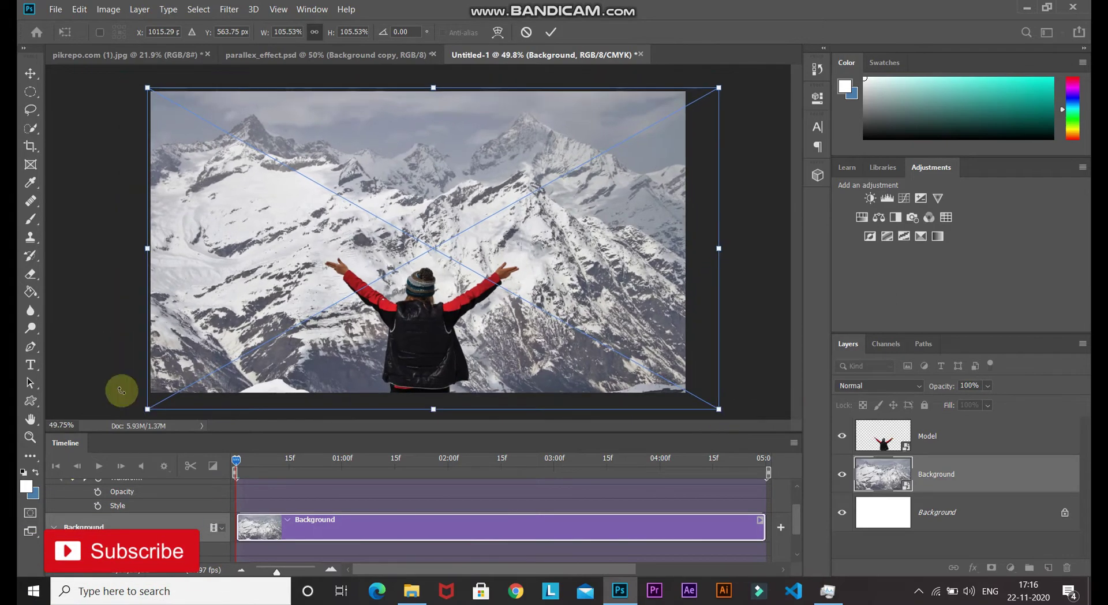
left_click_drag(702, 104, 703, 99)
scroll(144, 95, "up", 1)
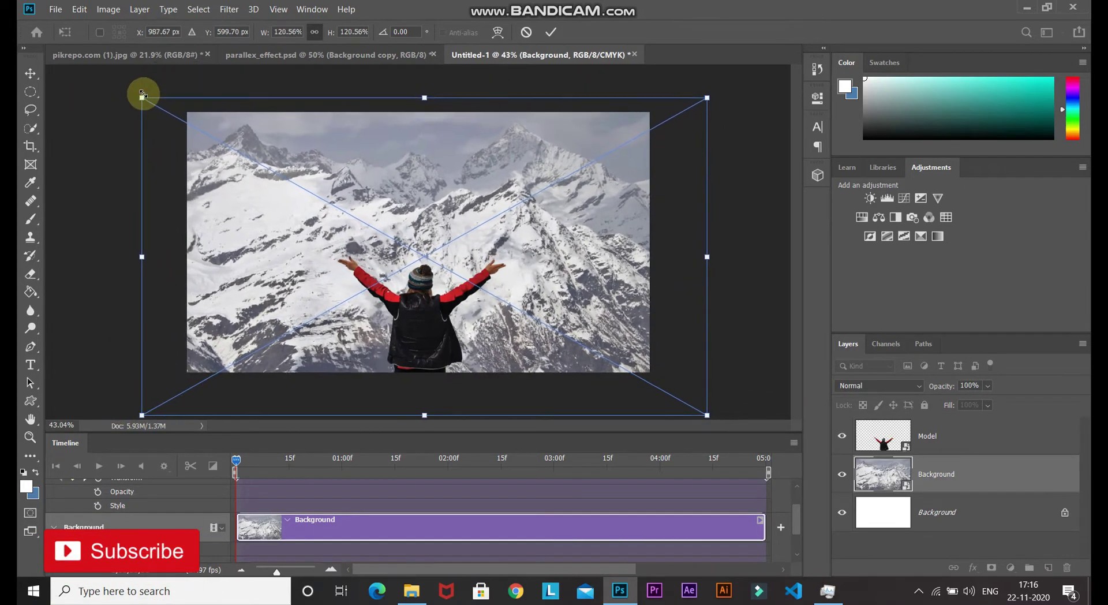
scroll(700, 407, "down", 2)
left_click_drag(703, 415, 700, 407)
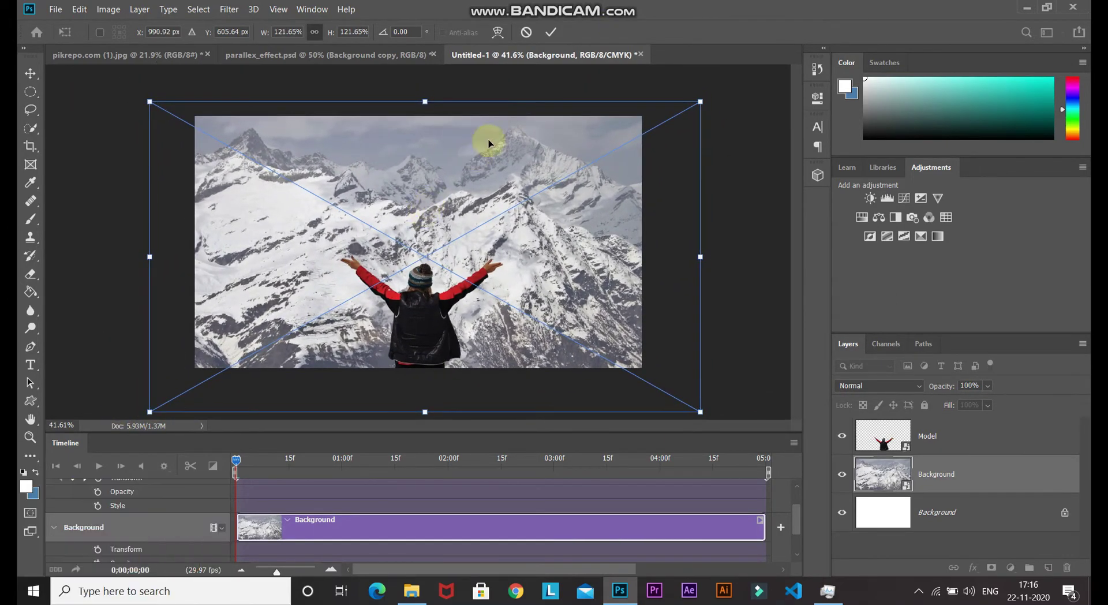
left_click(551, 32)
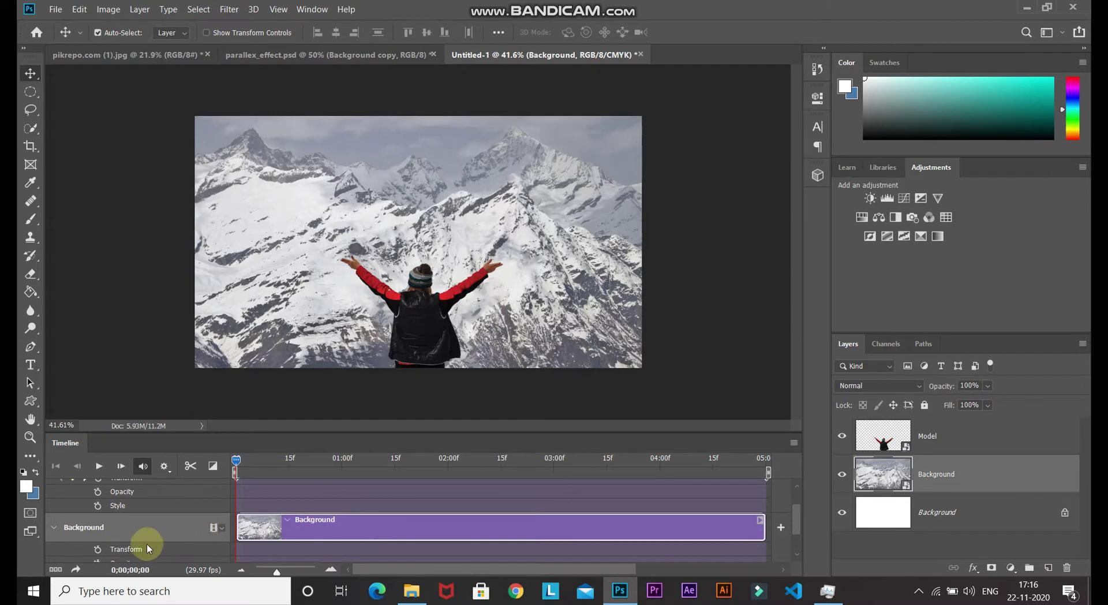
- Keyframe the Background's Transform, scale it to 99.87% to fit the canvas, and move that keyframe to the clip end
left_click(97, 549)
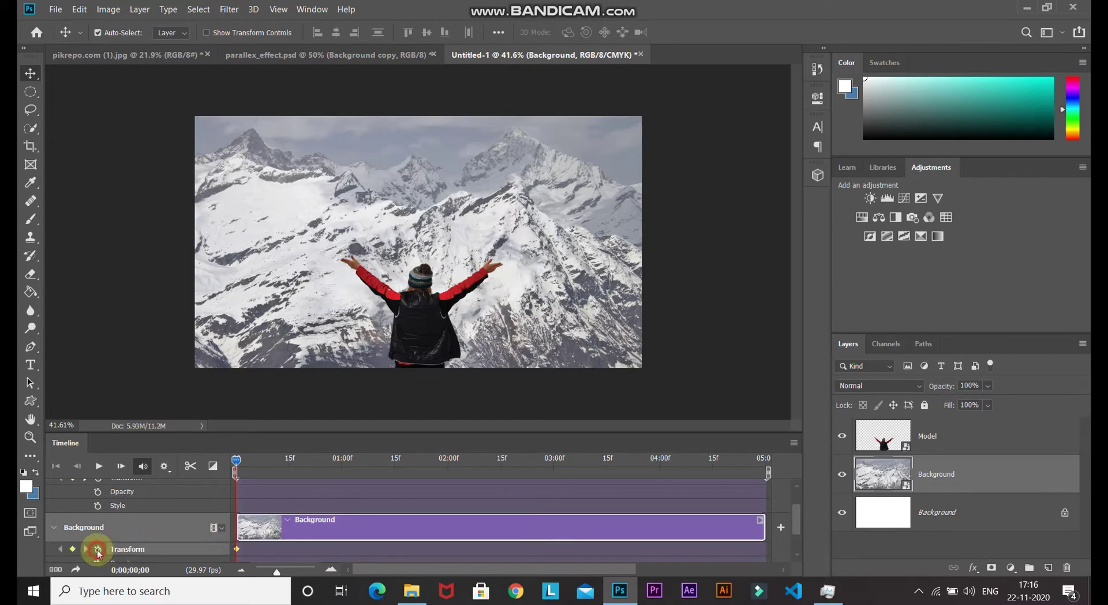
left_click_drag(236, 464, 715, 467)
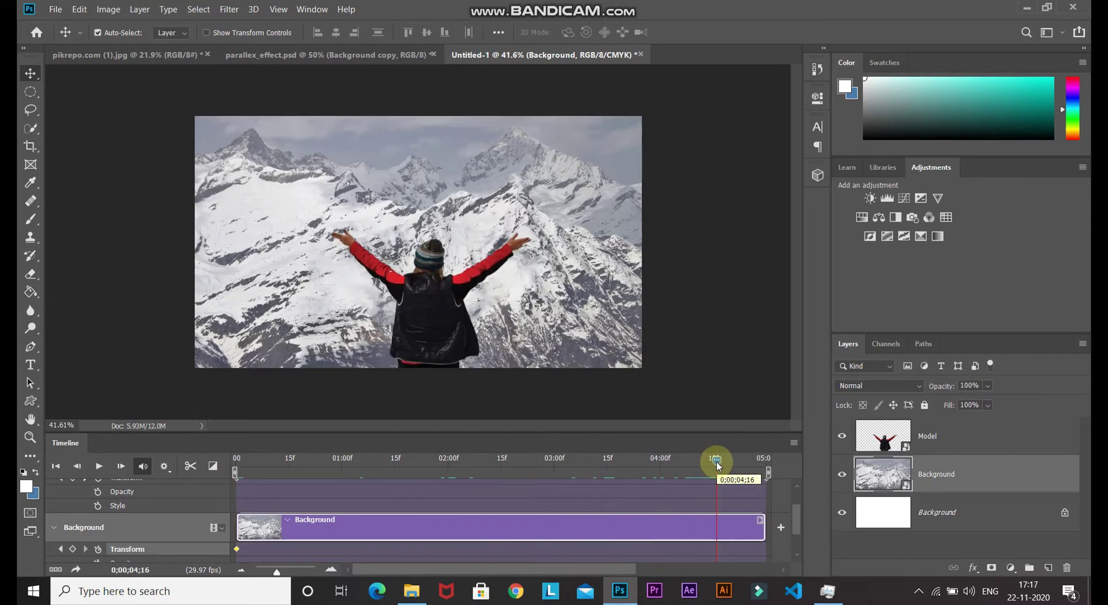
key("ctrl+t")
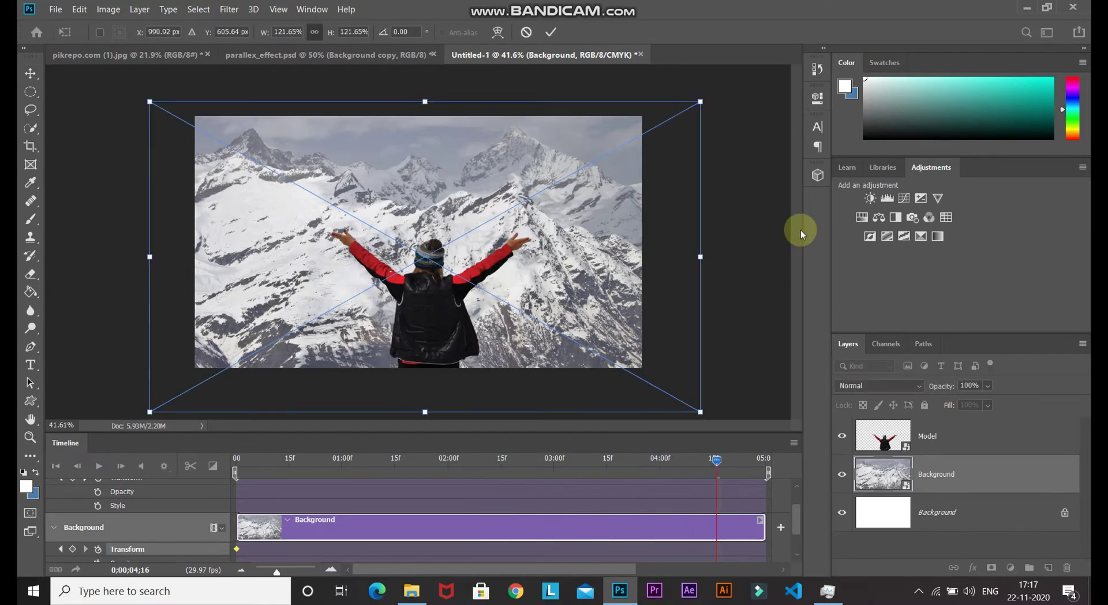
left_click_drag(702, 103, 677, 116)
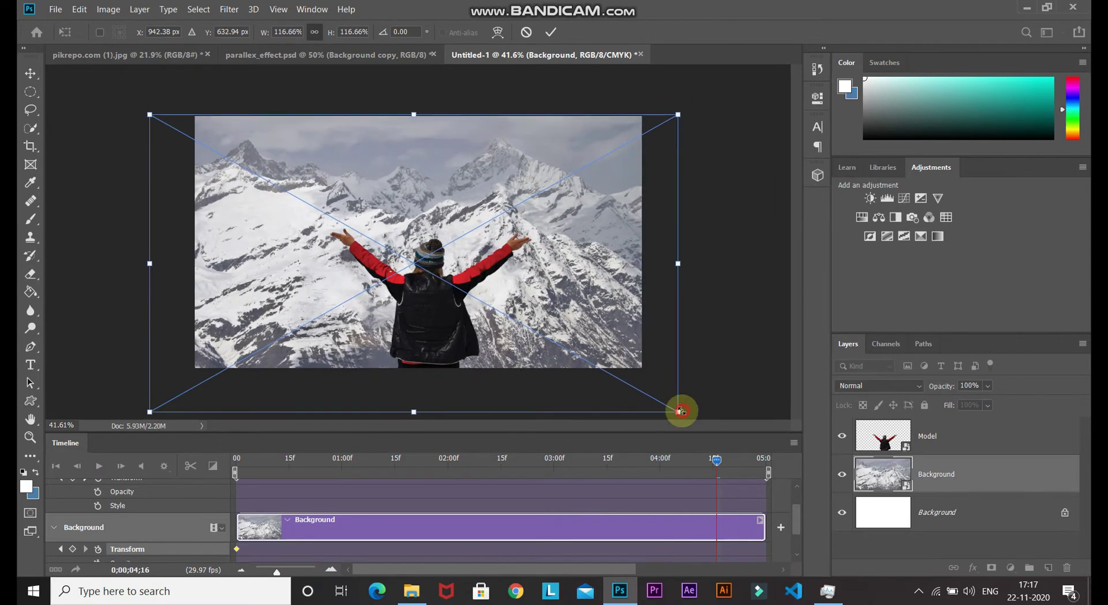
left_click_drag(681, 413, 645, 374)
left_click_drag(151, 375, 190, 369)
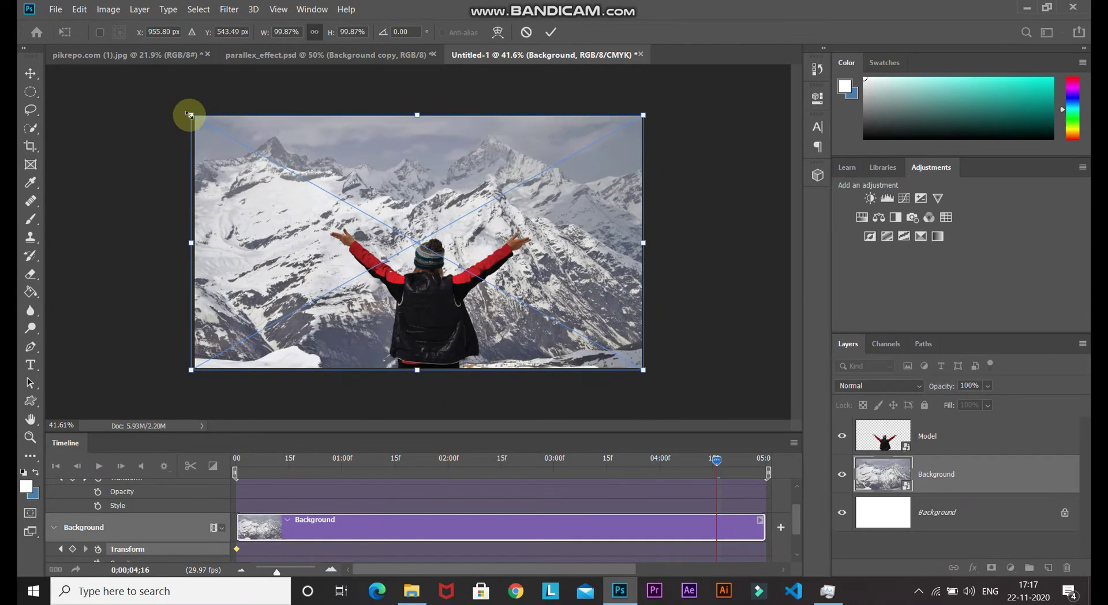
left_click(549, 34)
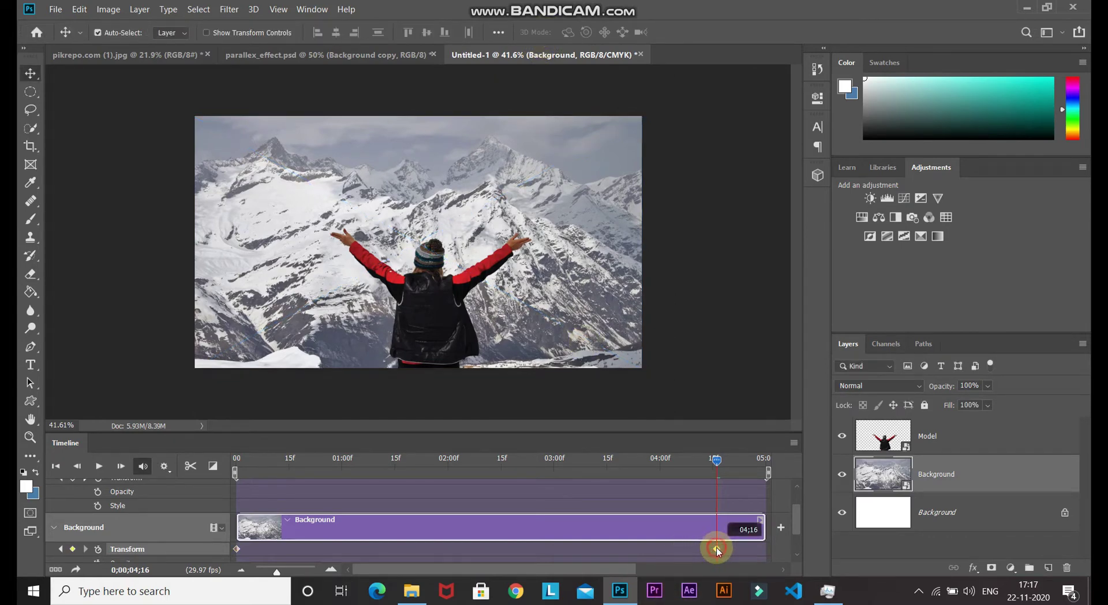
left_click_drag(716, 550, 766, 551)
left_click(517, 322)
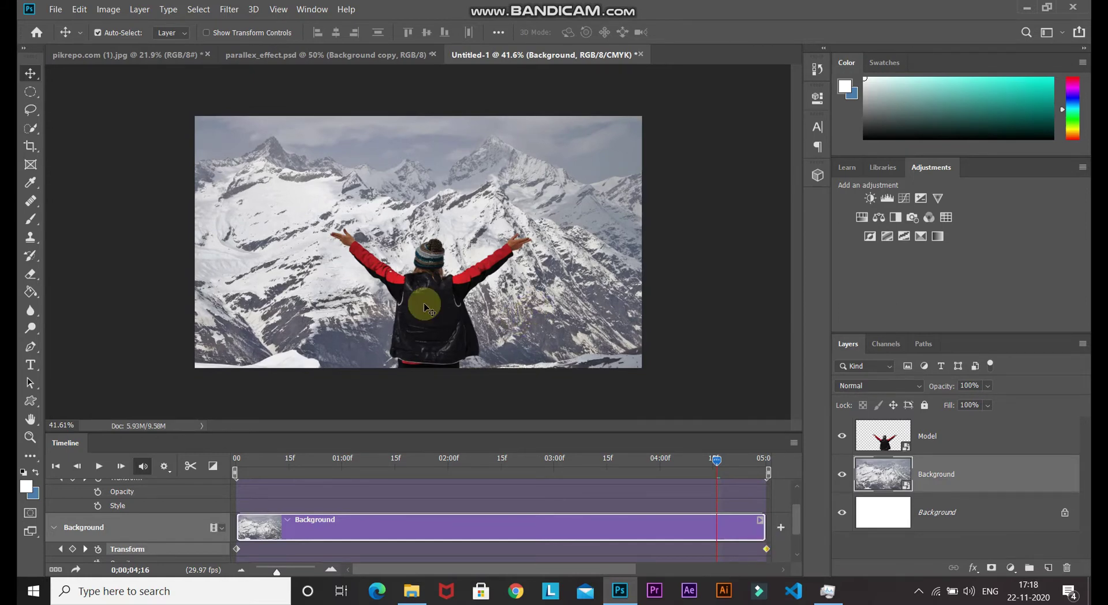
- Play the timeline to preview the model and mountain zooms, then select the Model layer
left_click(101, 466)
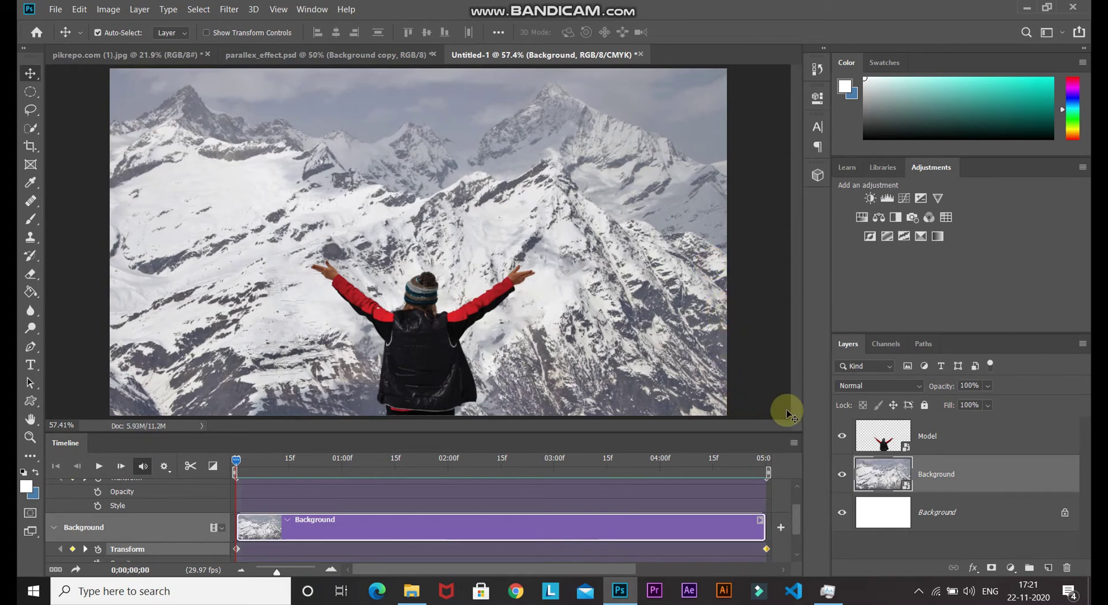
left_click(997, 443)
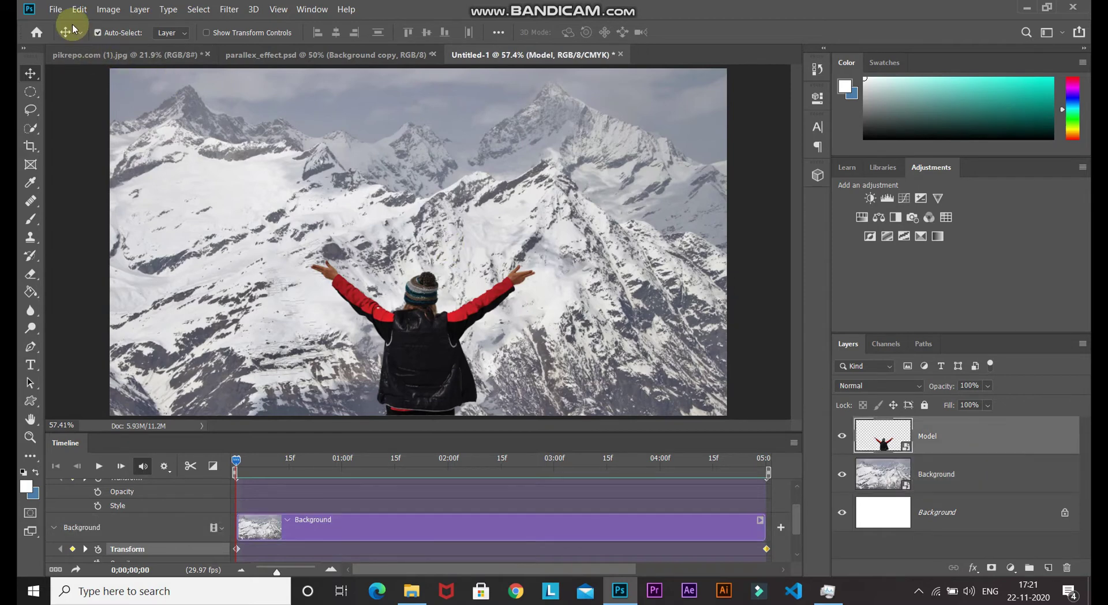
- Place the snow_fall_concept MP4 as an embedded layer above Model and accept its size
left_click(58, 11)
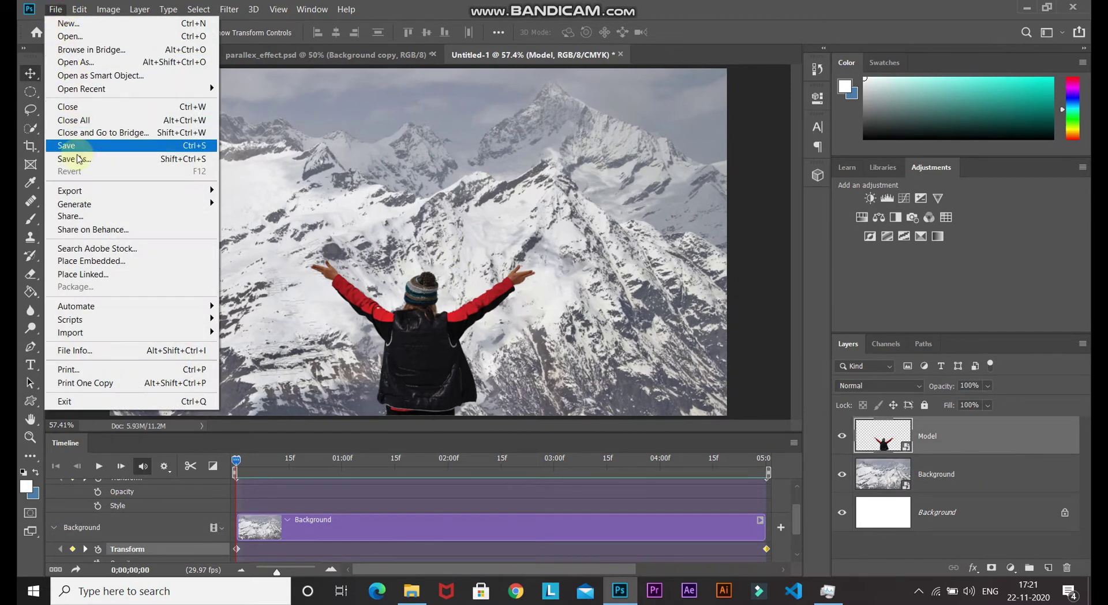
left_click(80, 263)
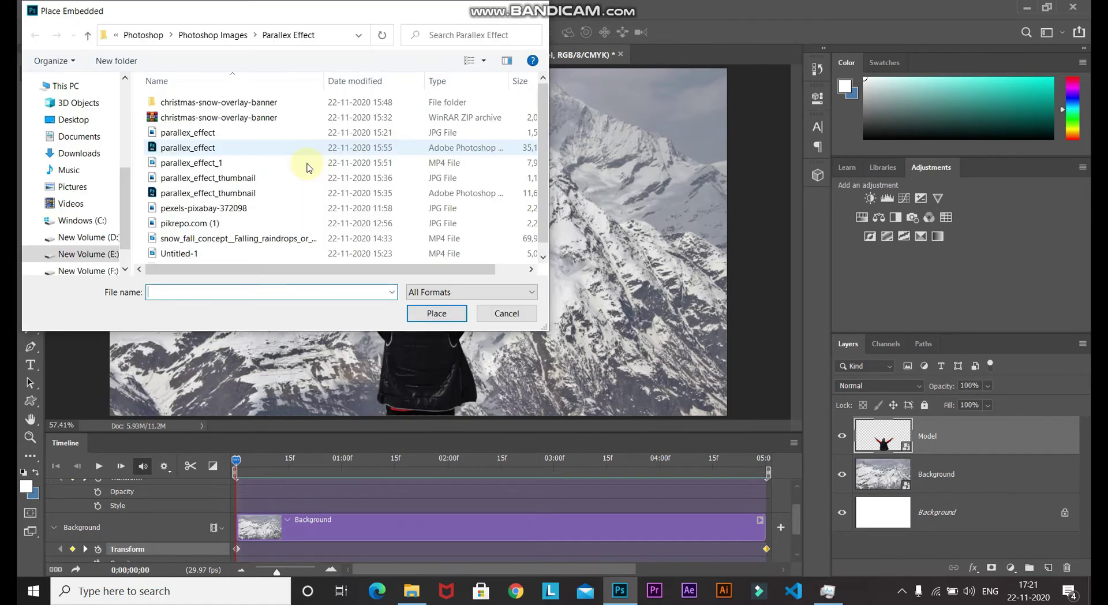
left_click(284, 240)
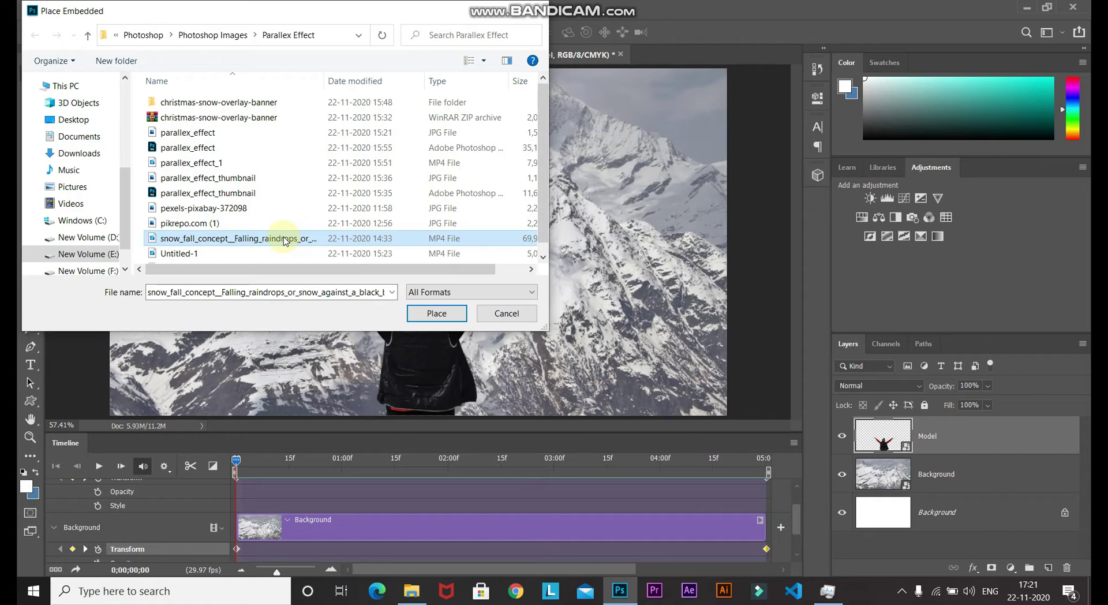
left_click(414, 315)
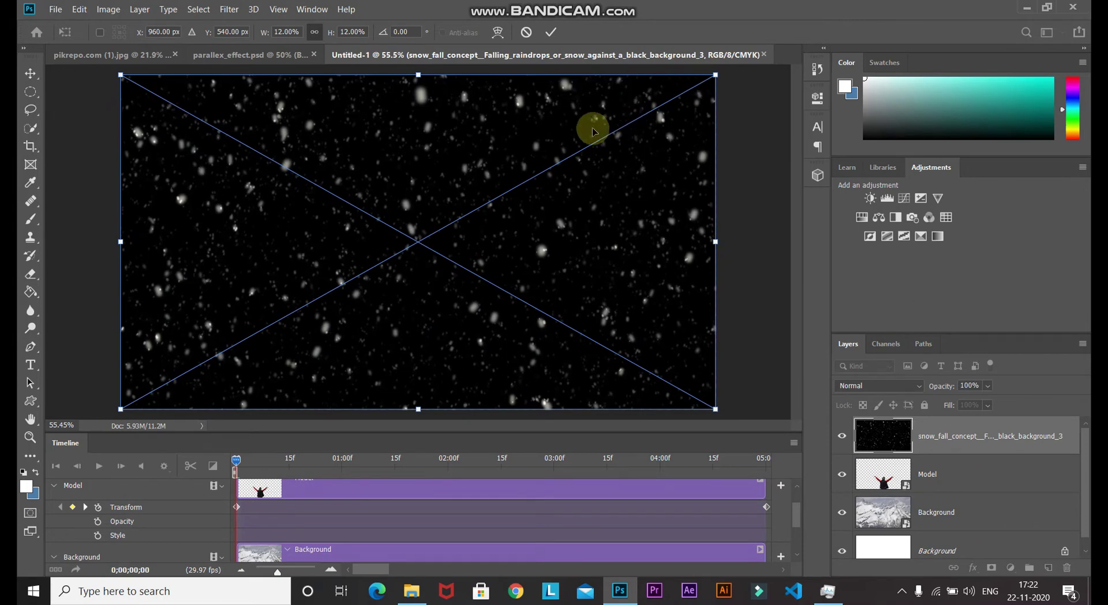
left_click(551, 34)
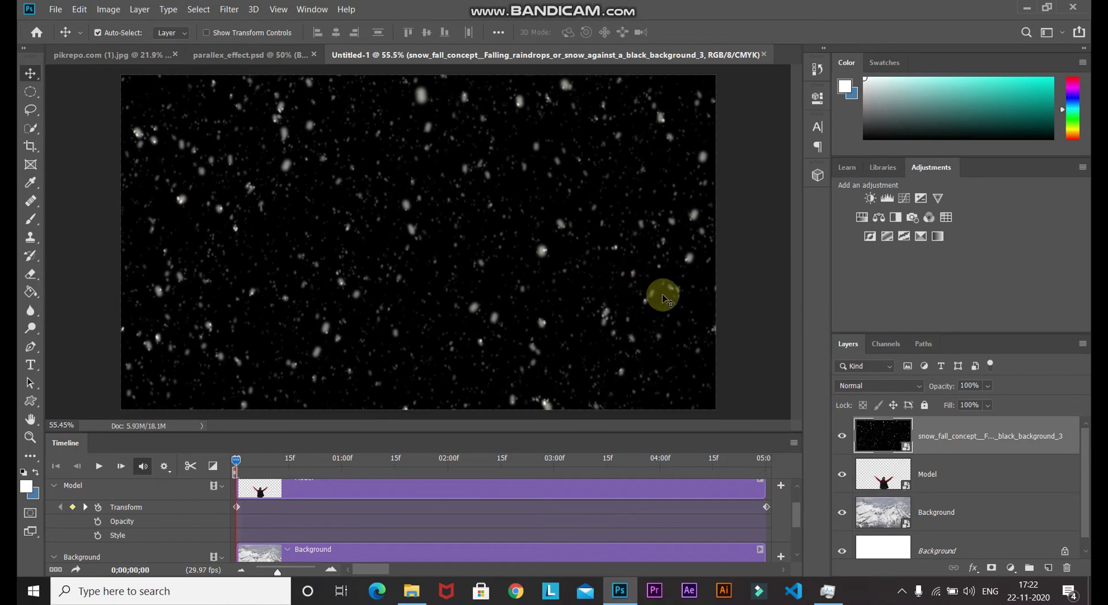
- Set the snow layer to Screen blend mode, trim its clip to 05:00f, and preview playback
left_click(847, 391)
left_click(843, 346)
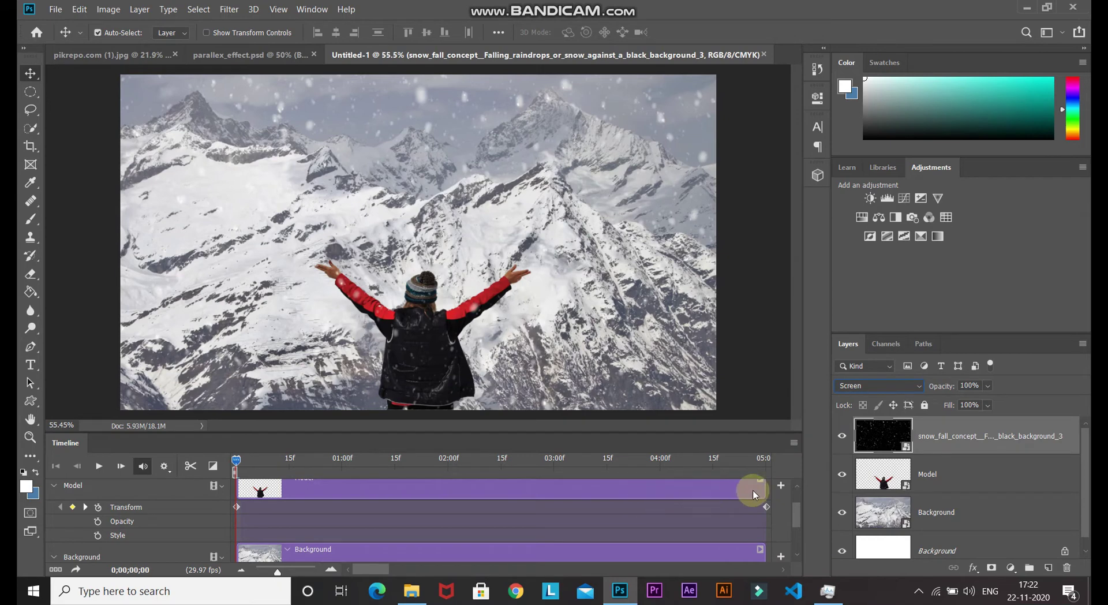
left_click(796, 489)
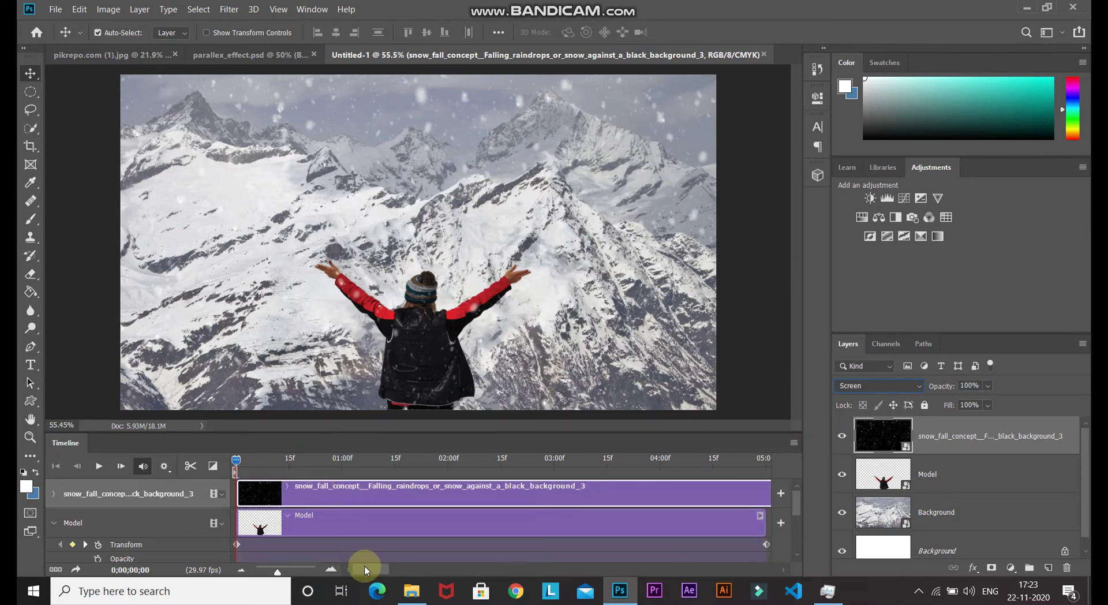
left_click_drag(365, 570, 742, 569)
left_click_drag(723, 502, 496, 573)
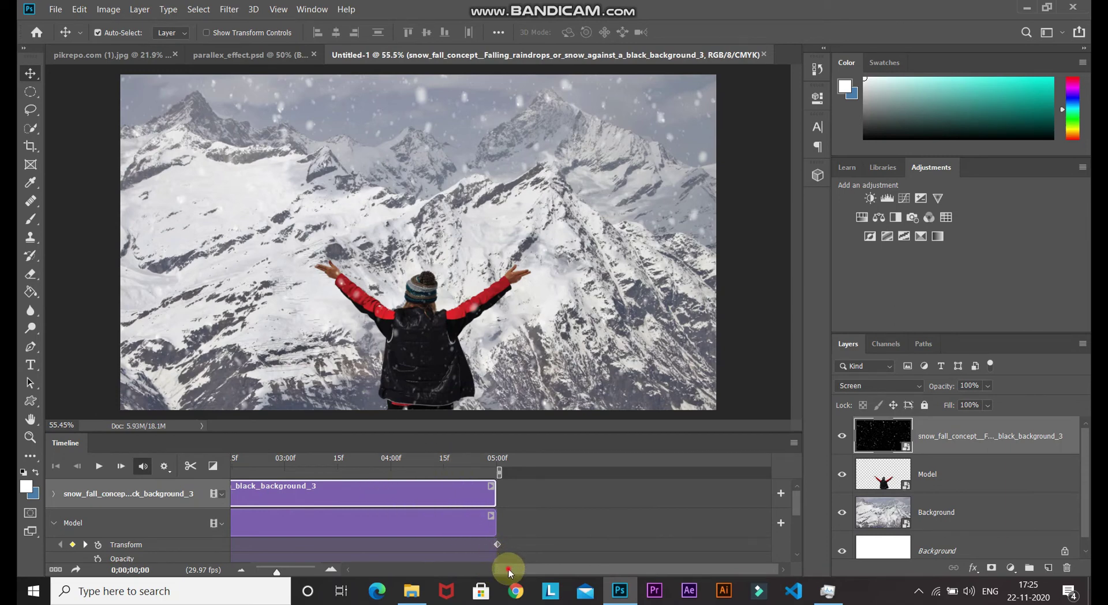
left_click_drag(509, 571, 360, 572)
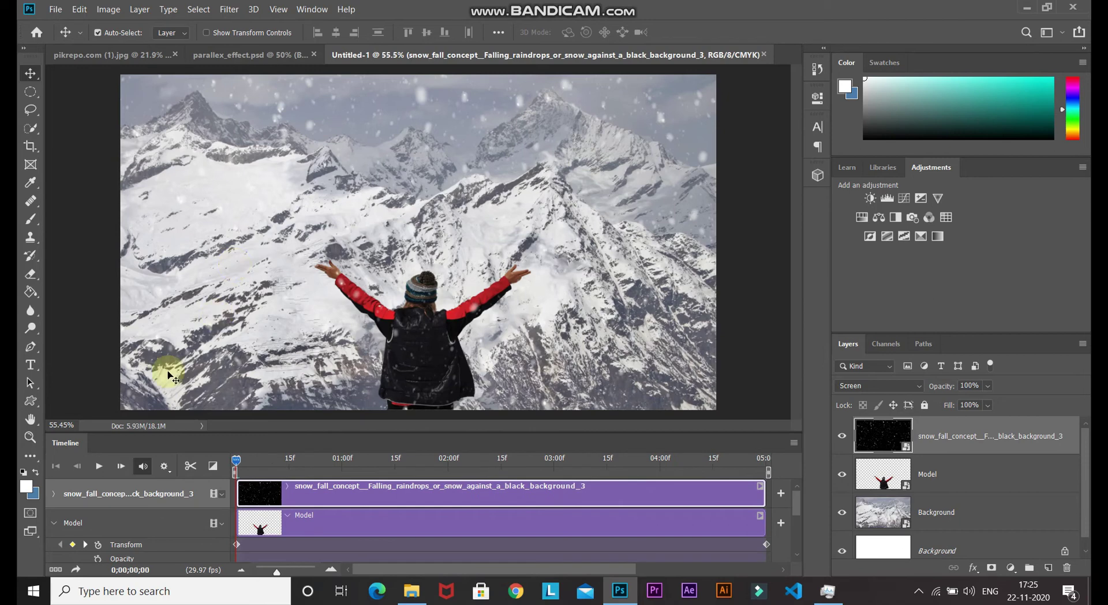
left_click(102, 468)
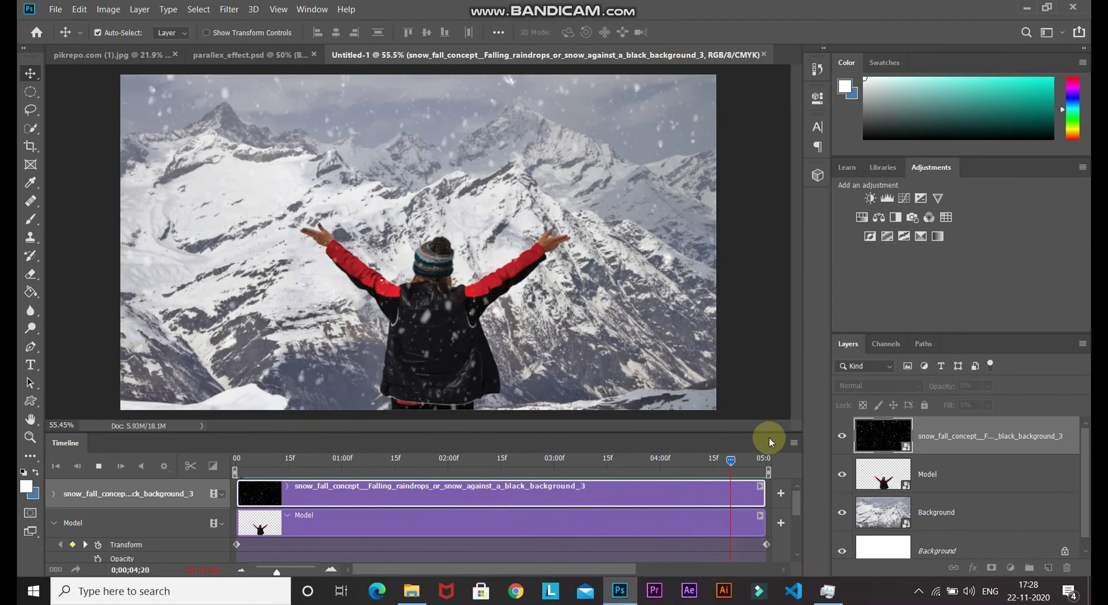
- Render the animation to parallax.mp4 with the YouTube HD 1080p 29.97 preset
left_click(793, 443)
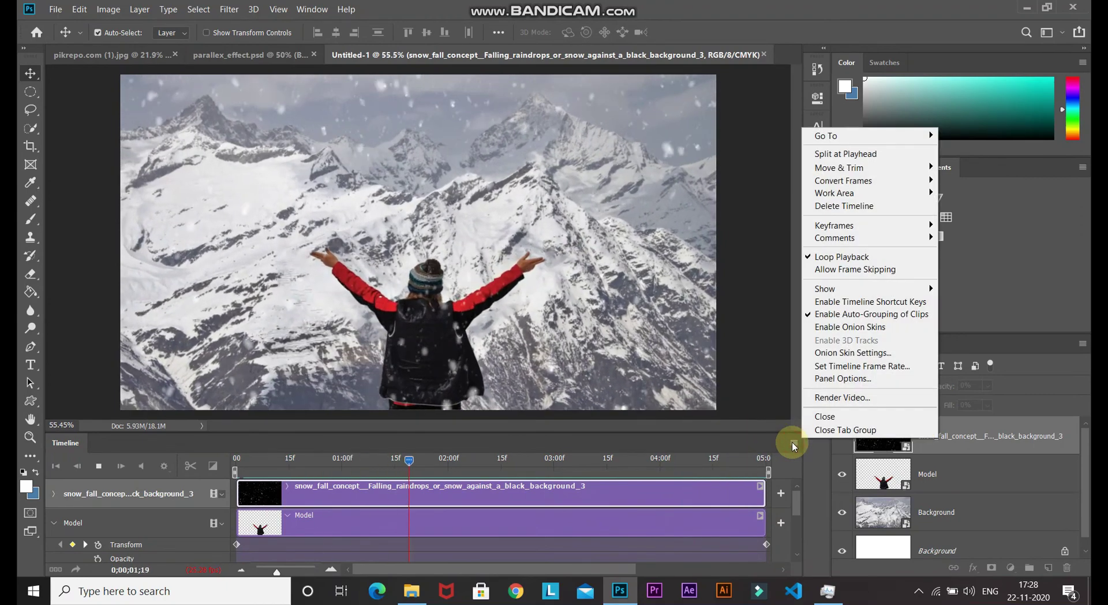
left_click(842, 397)
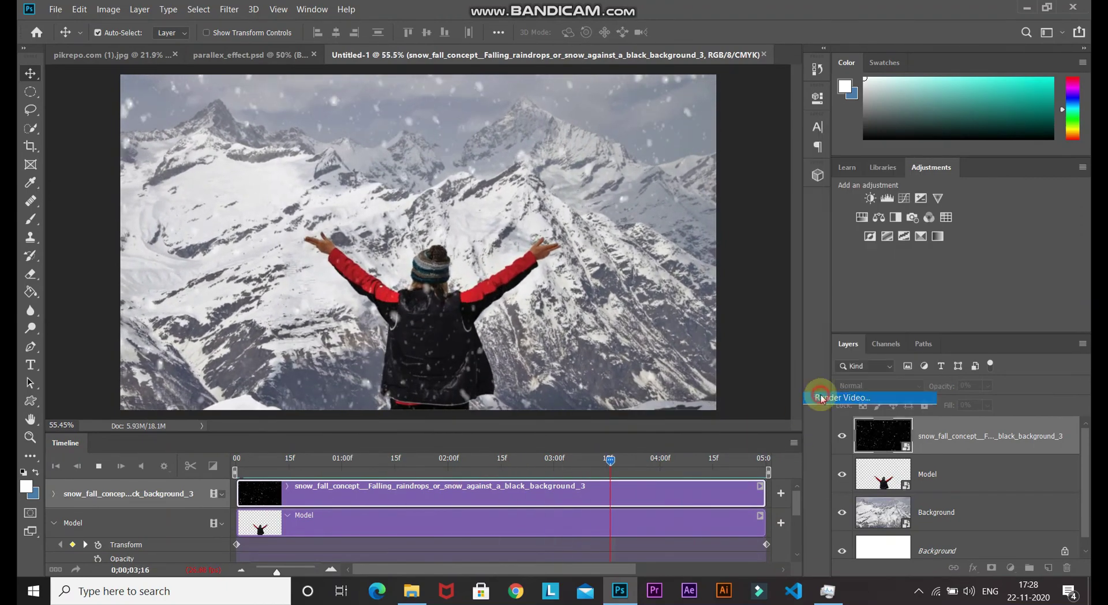
left_click_drag(365, 110, 315, 112)
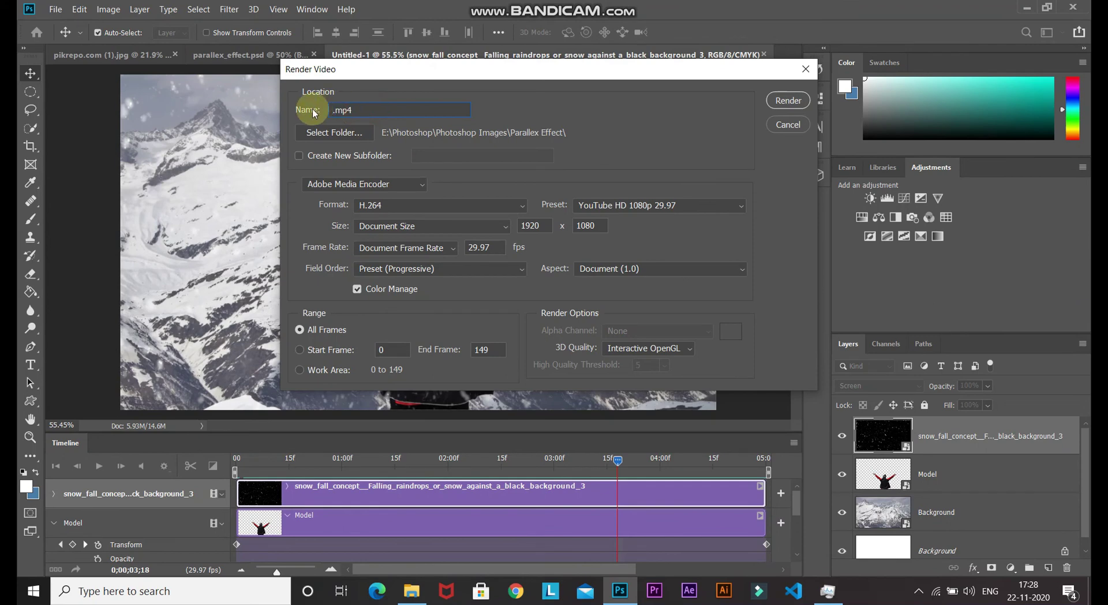
type("para")
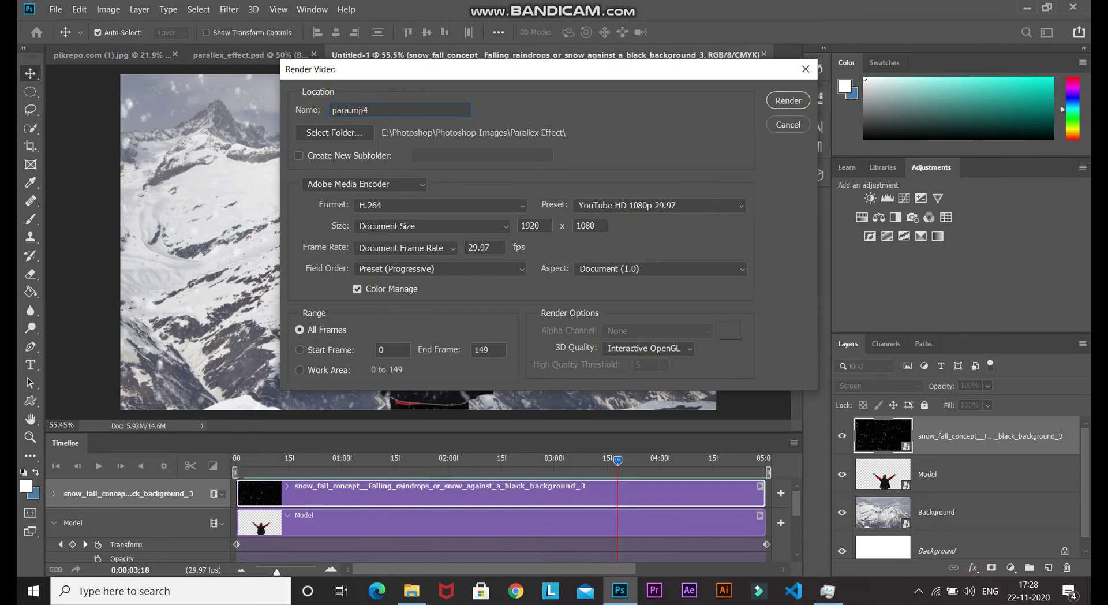
type("lle")
left_click(585, 205)
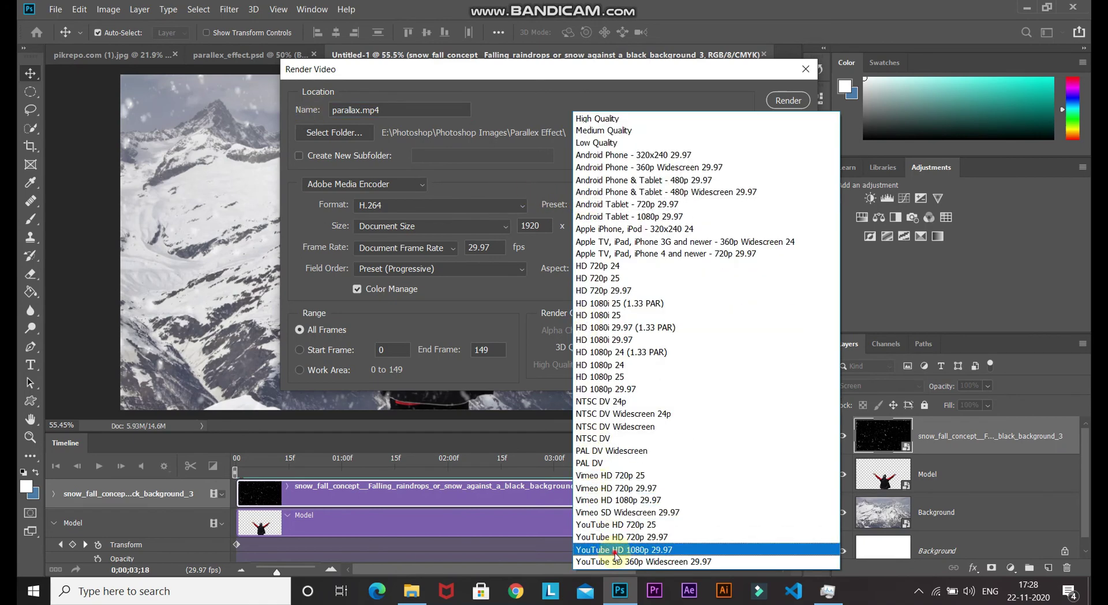
left_click(615, 550)
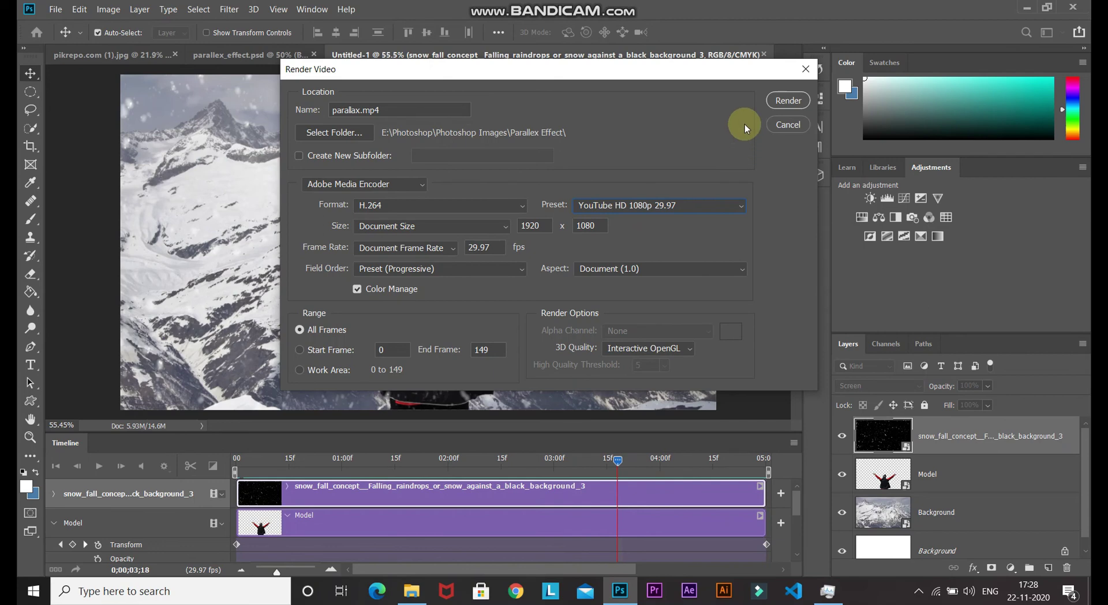
left_click(778, 102)
mouse_move(423, 600)
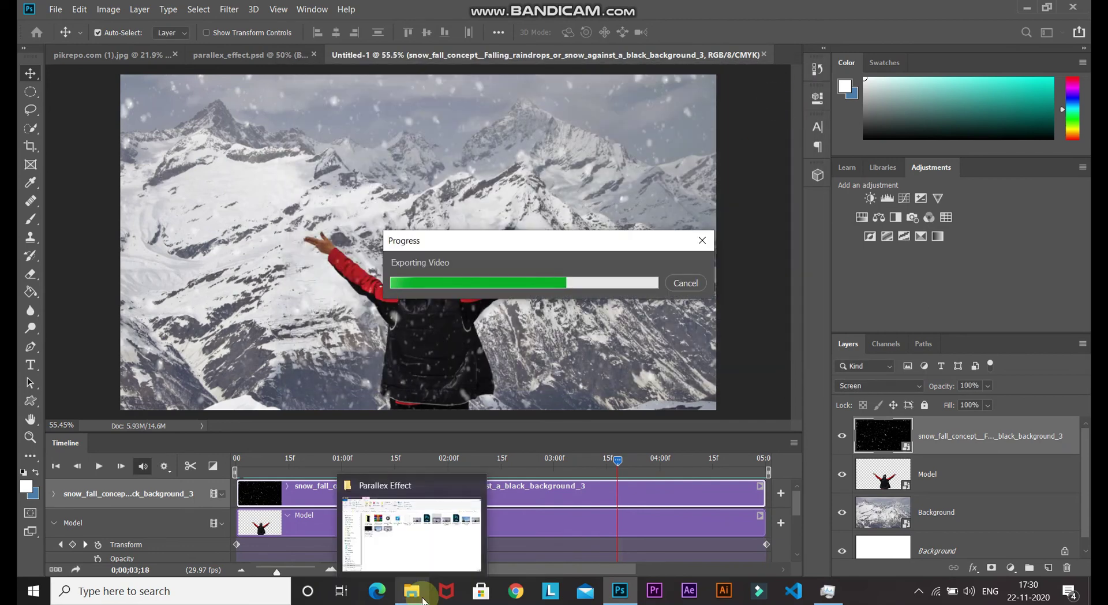